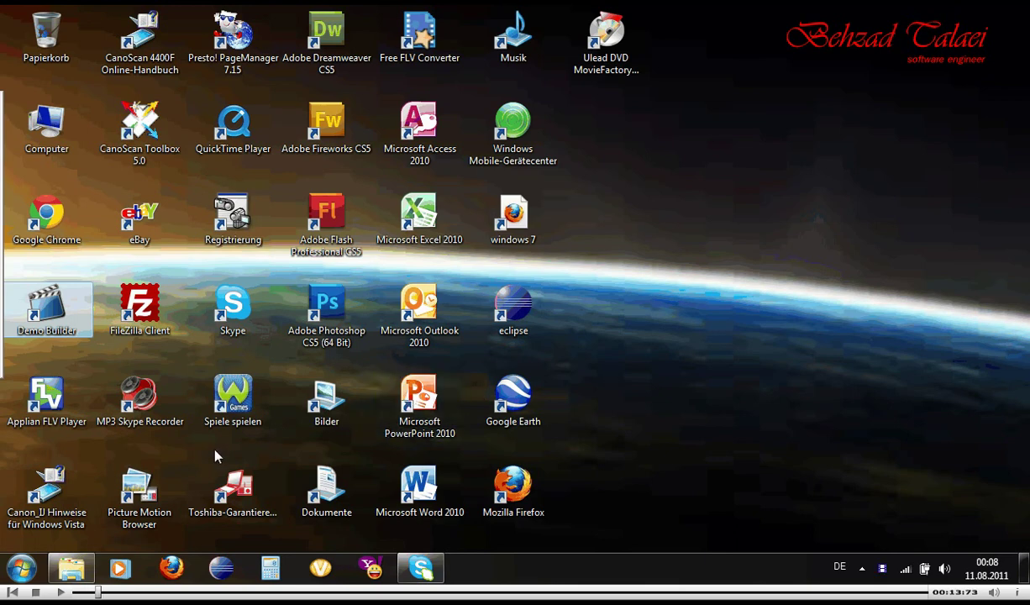
Step: Open the taskbar and Start menu properties and move the dialog clear of the Start menu area
click(21, 571)
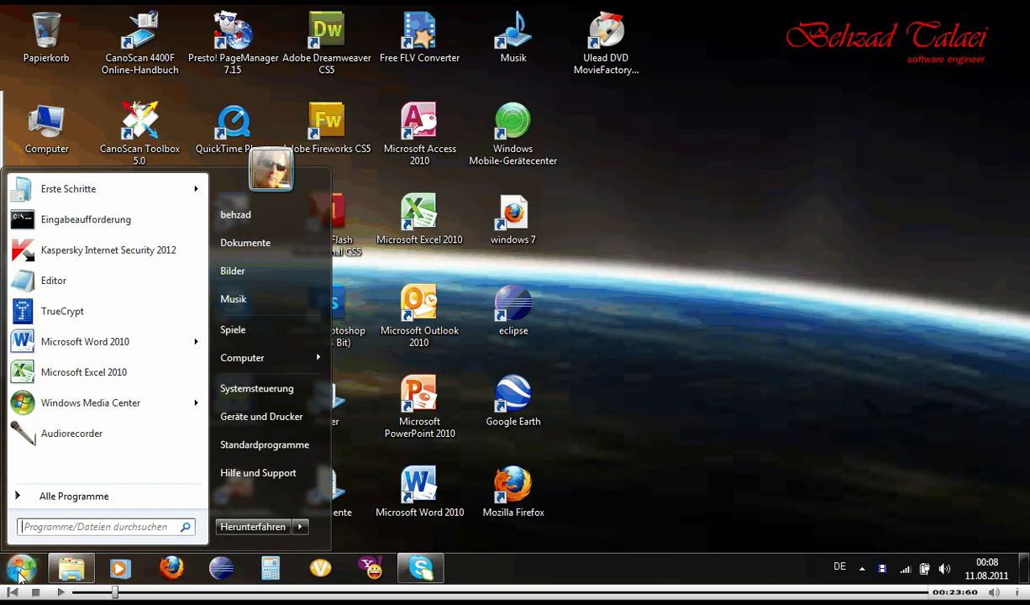
click(21, 571)
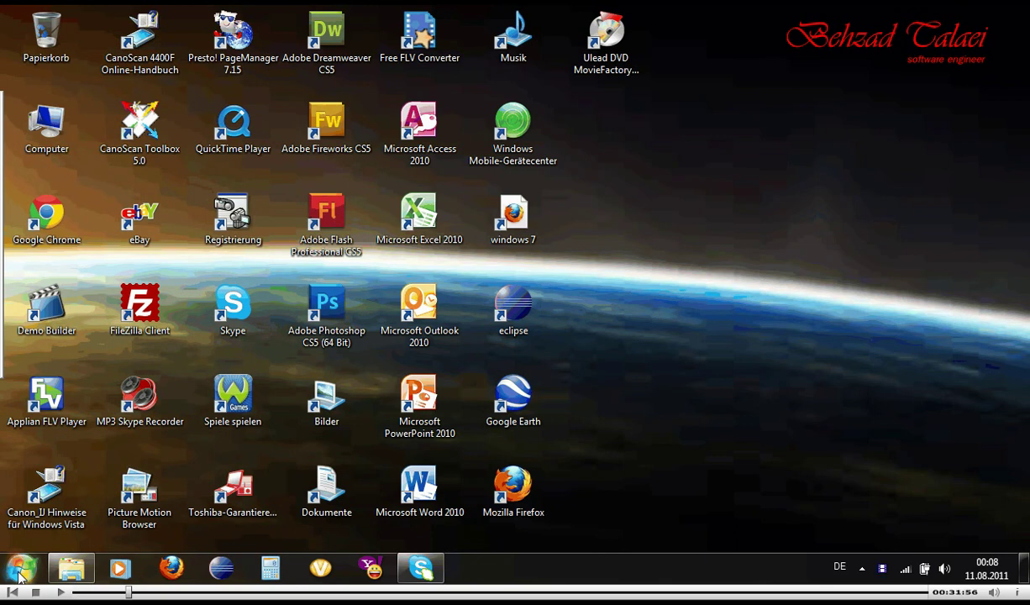
right_click(20, 574)
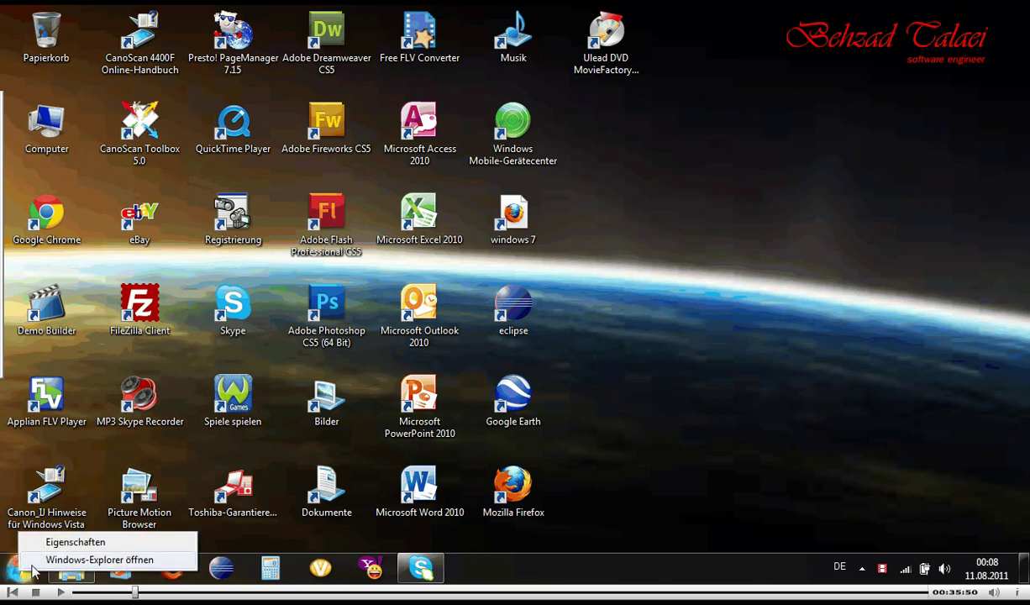
click(99, 544)
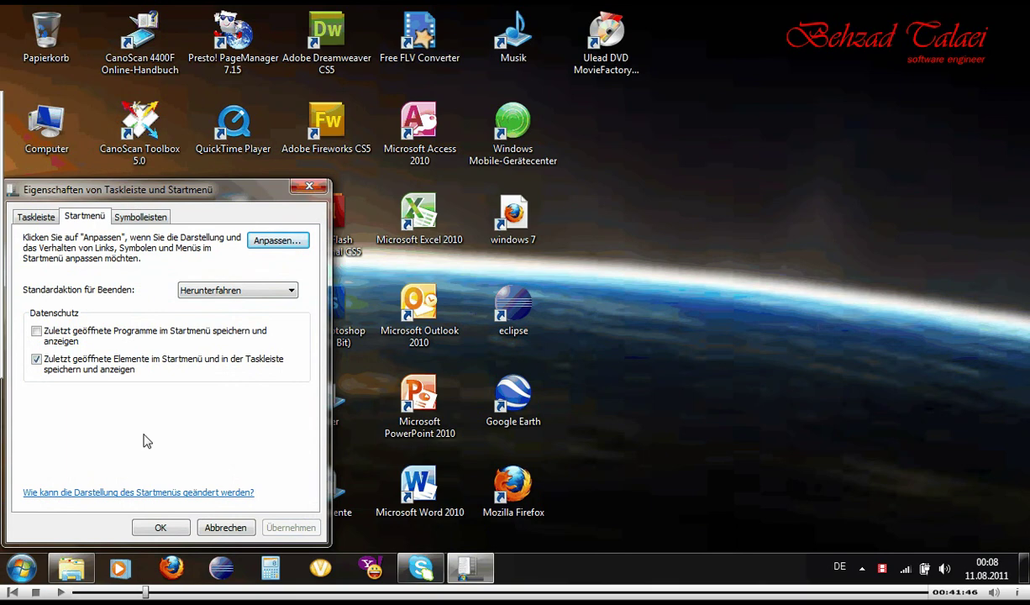
drag(158, 192, 616, 33)
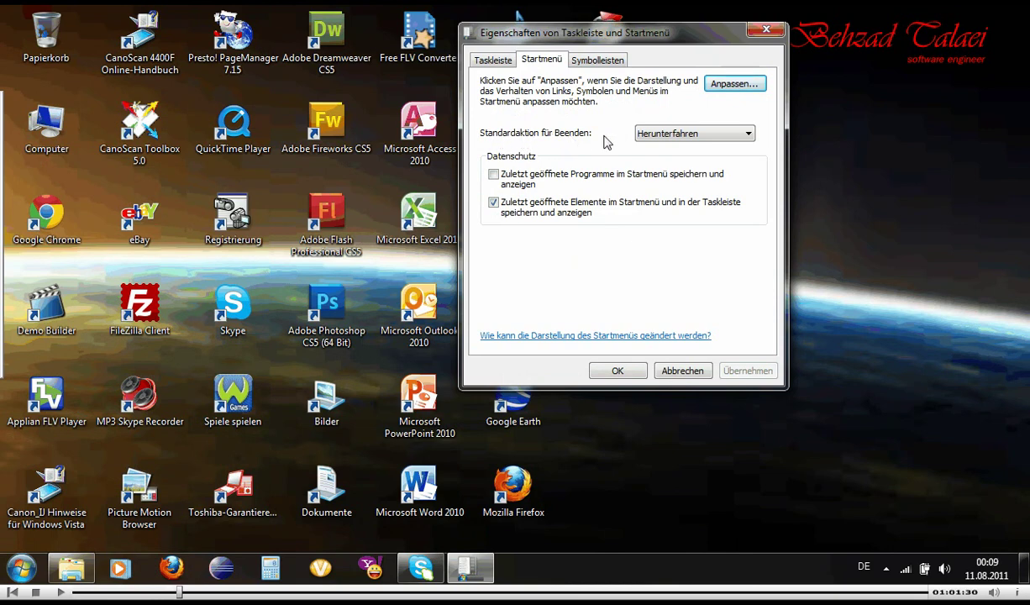
Step: Try Neu starten as the default shutdown action and set it back to Herunterfahren
click(702, 137)
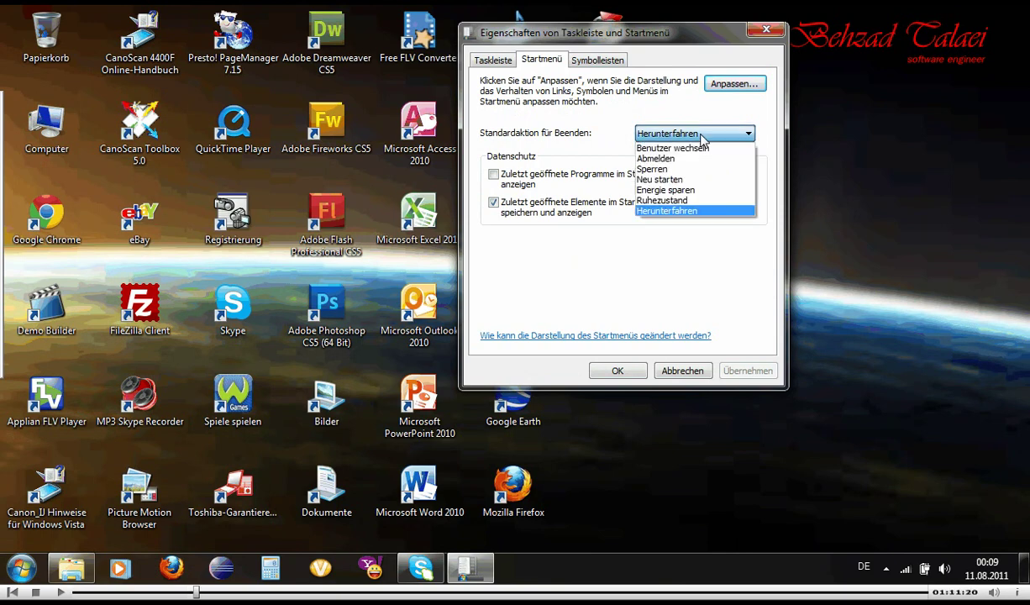
click(691, 186)
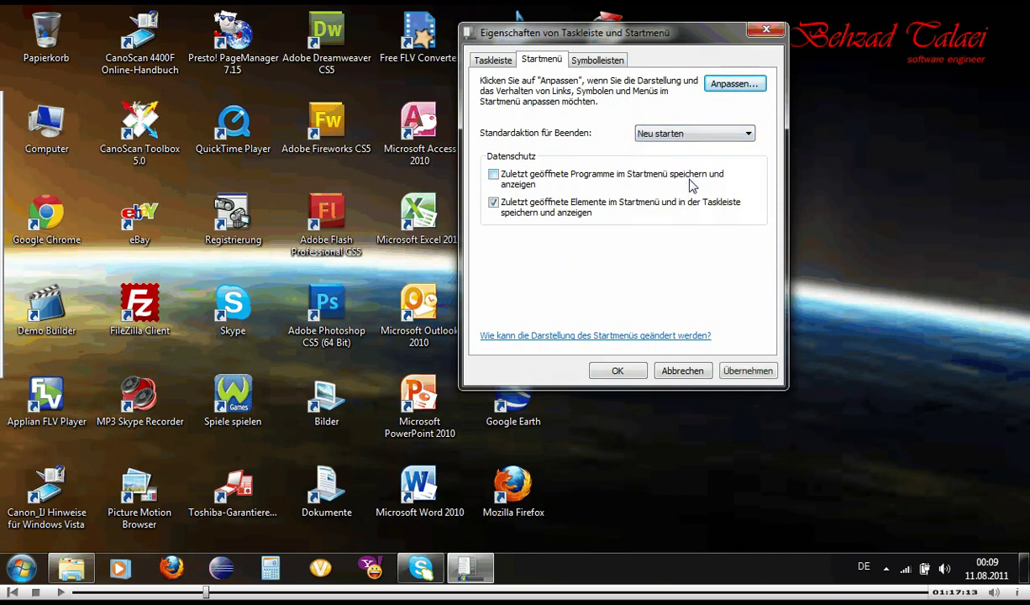
click(694, 134)
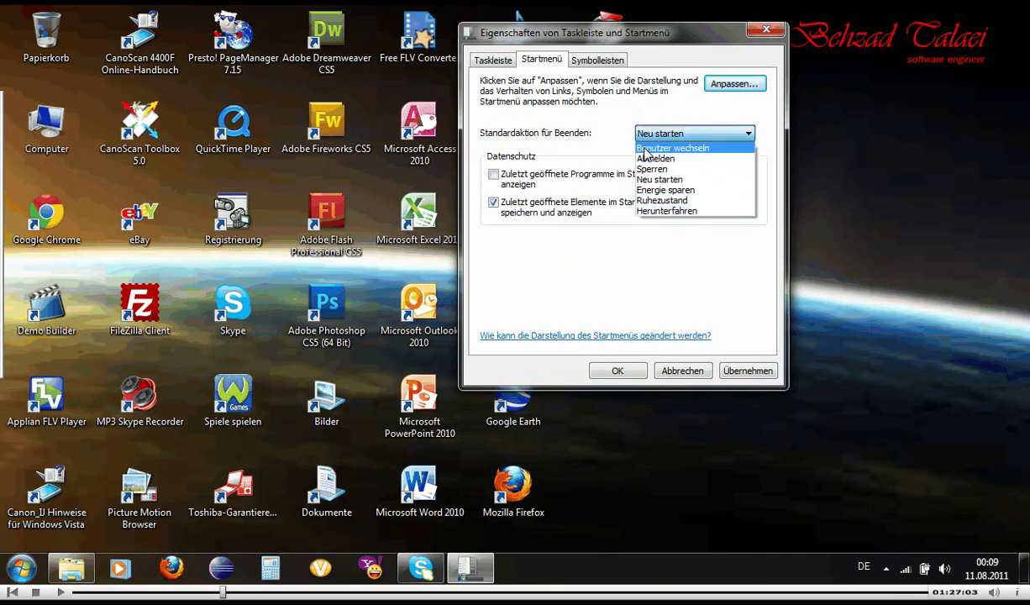
click(643, 211)
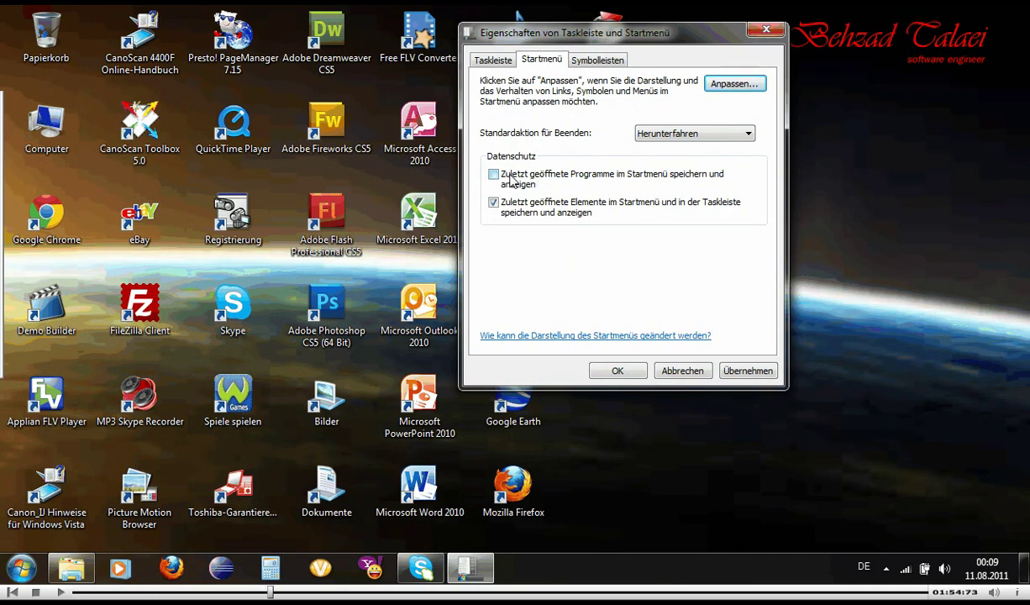
Step: Try enabling the display of recently opened programs, check the Start menu, and disable the option again
click(494, 175)
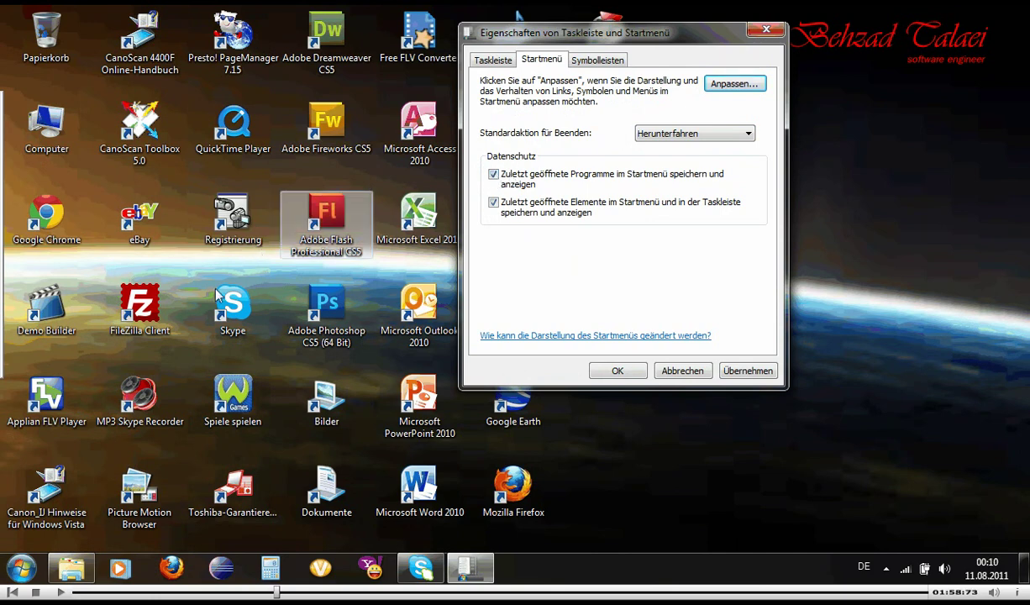
click(21, 569)
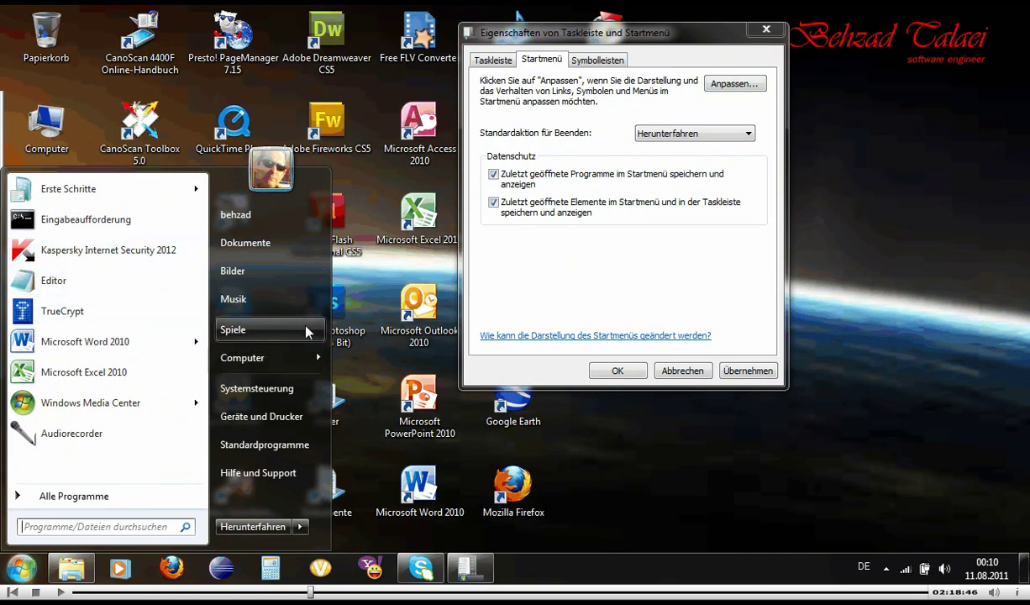
click(494, 176)
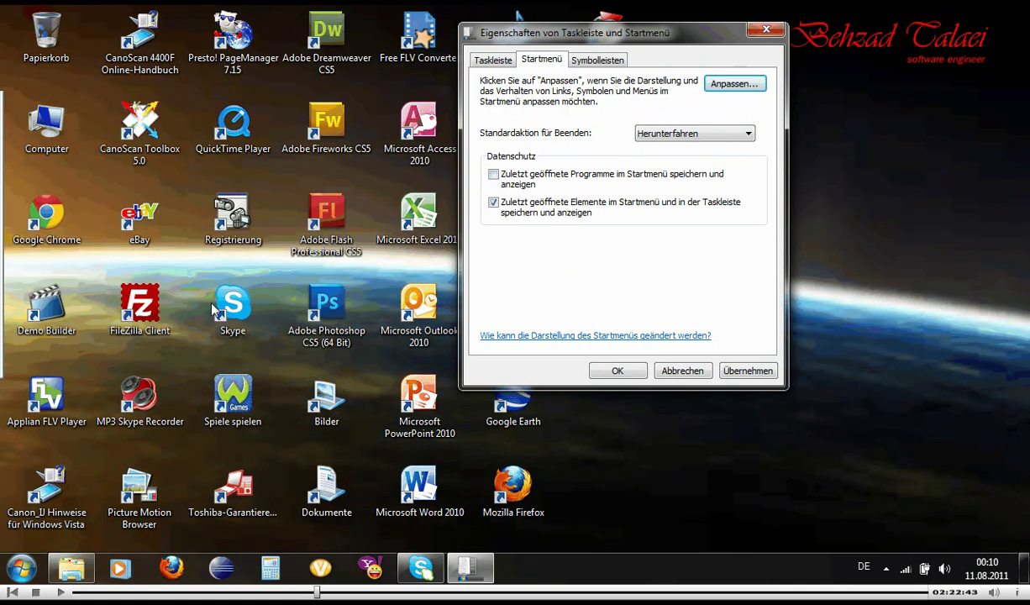
Step: View the recently used files listed for Microsoft Word 2010 in the Start menu
click(20, 569)
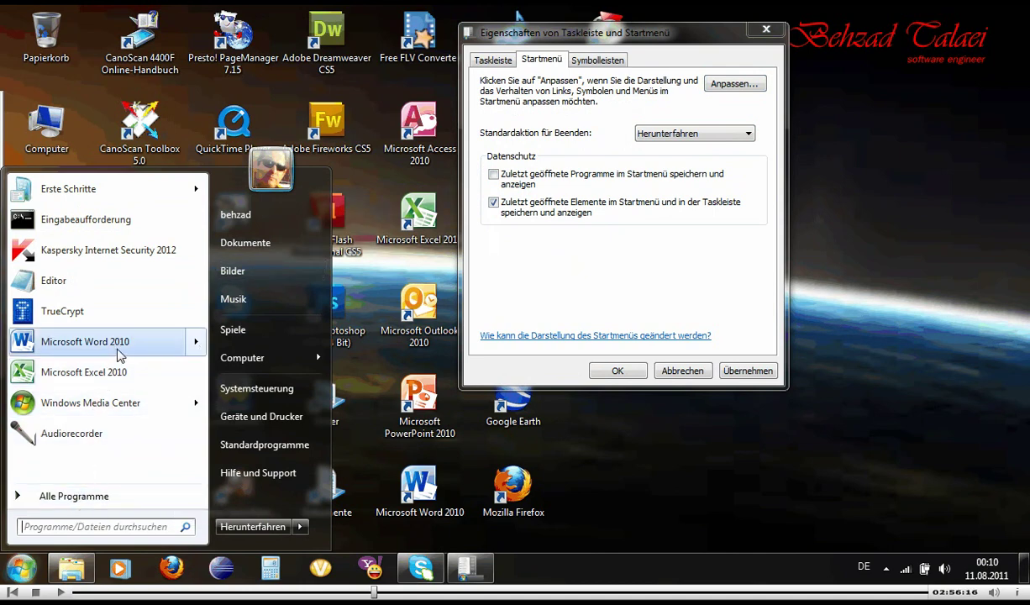
mouse_move(118, 353)
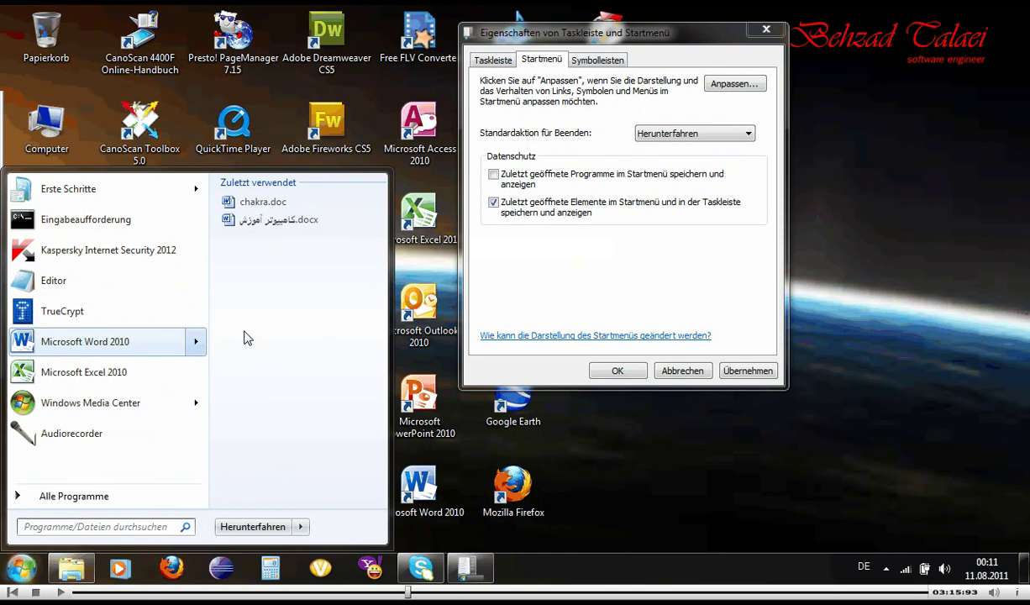
click(505, 235)
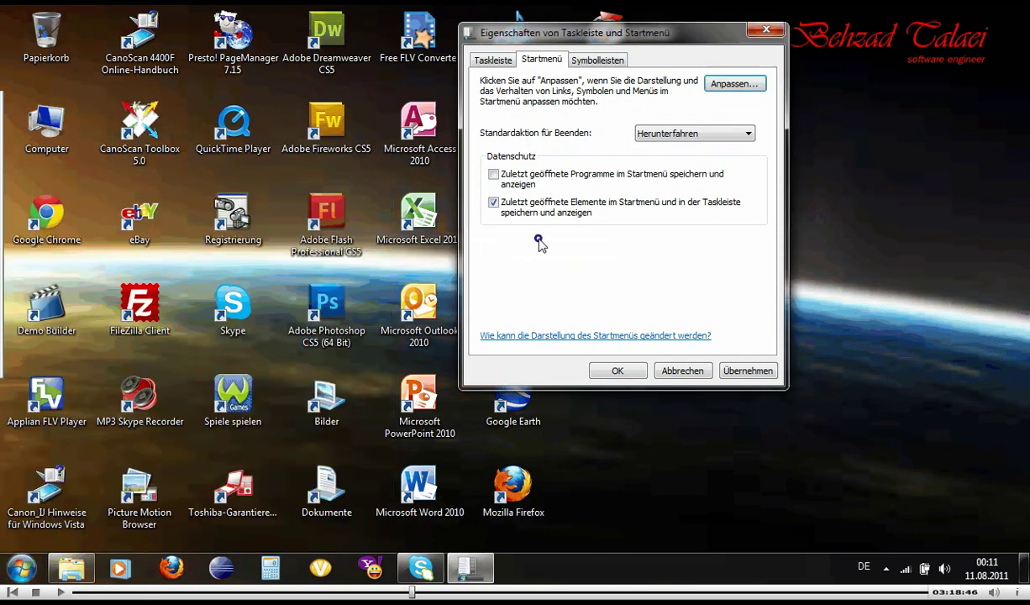
Step: Turn off storing and displaying recently opened items in the Start menu and taskbar, apply it, and check Microsoft Word 2010's Start menu entry
click(494, 205)
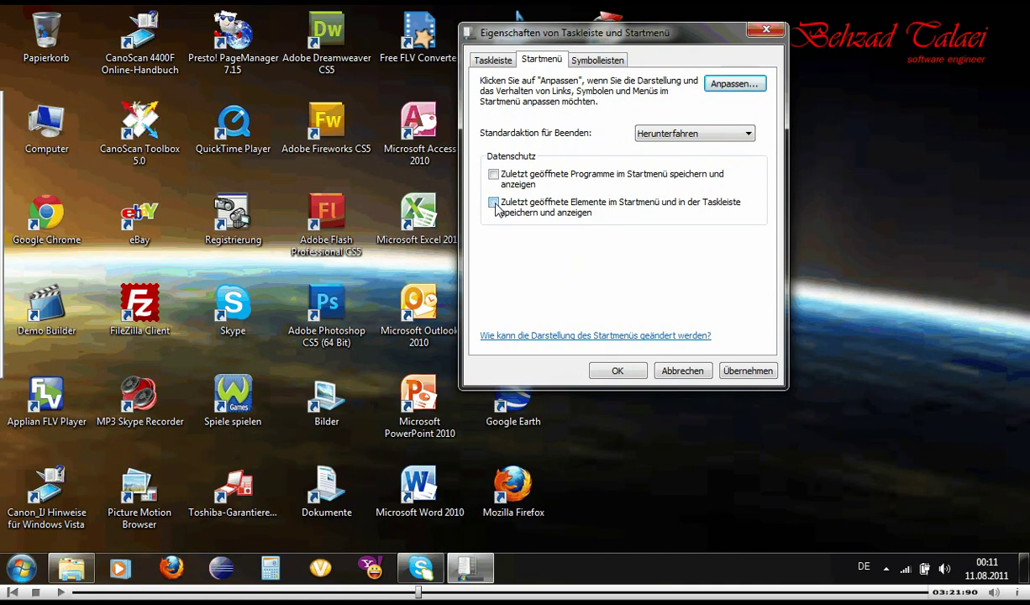
click(753, 375)
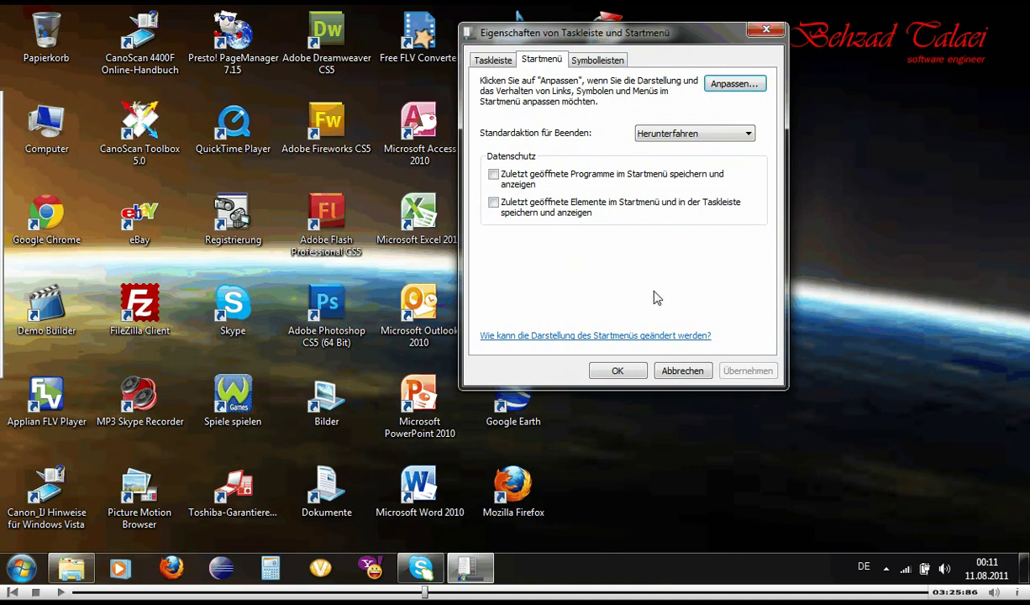
click(25, 570)
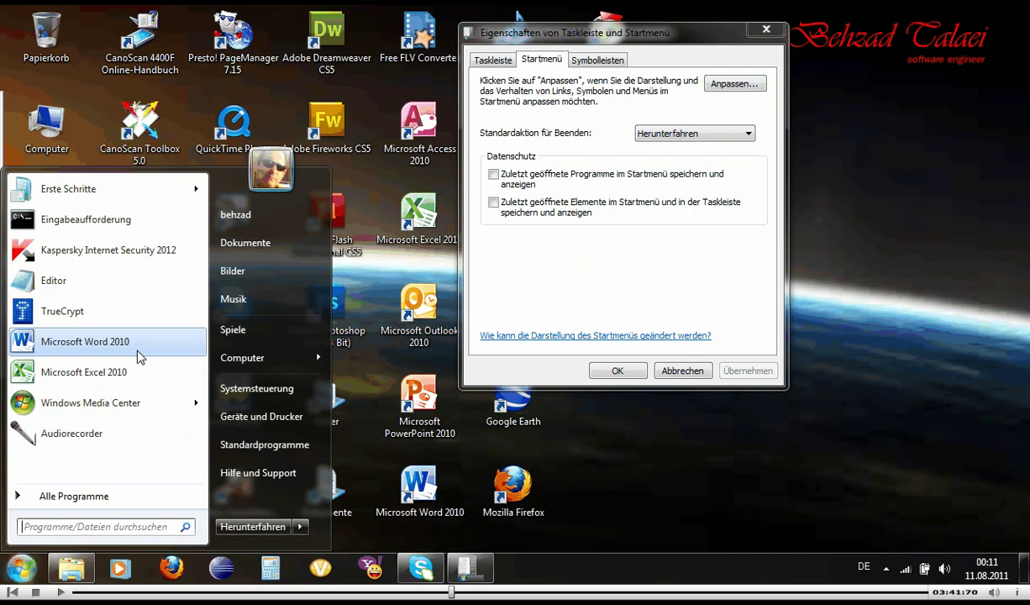
Step: Turn storing and displaying recently opened items in the Start menu and taskbar back on and apply the setting
click(494, 202)
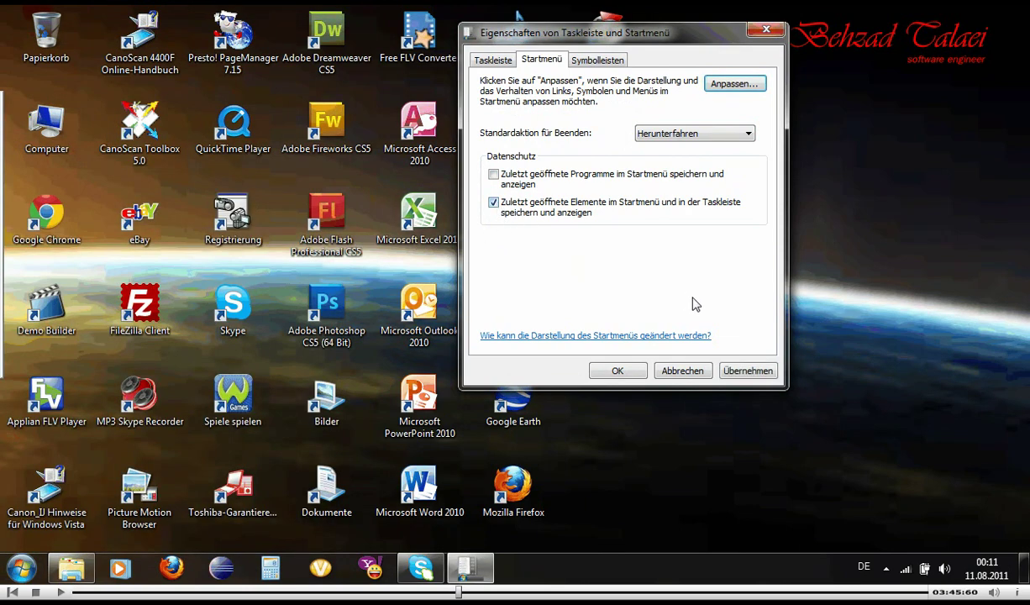
click(747, 371)
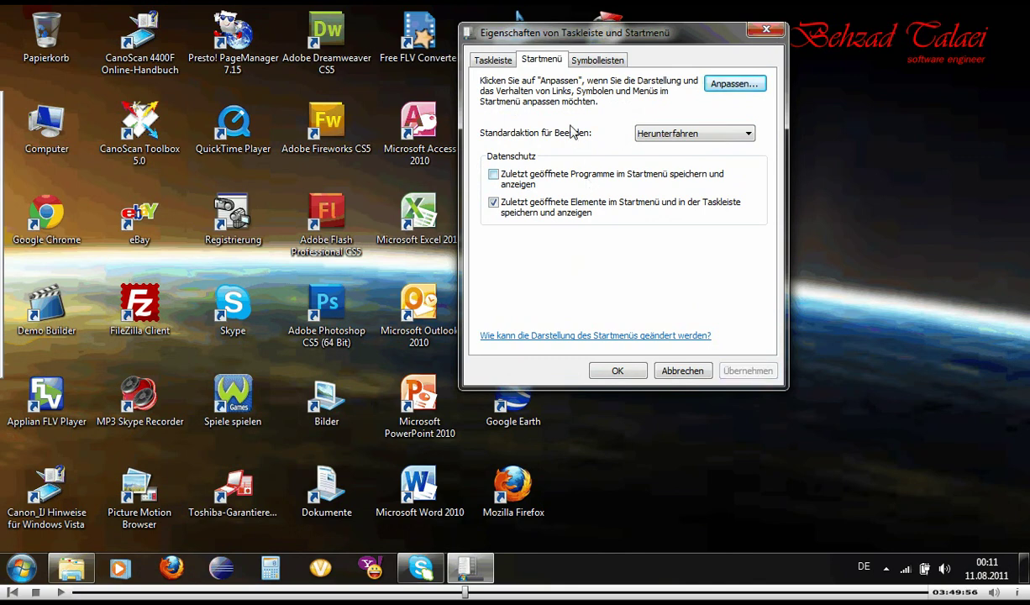
Step: Customize the Start menu so Computer uses Als Verknüpfung anzeigen, apply the change, and check its Start menu entry
click(735, 84)
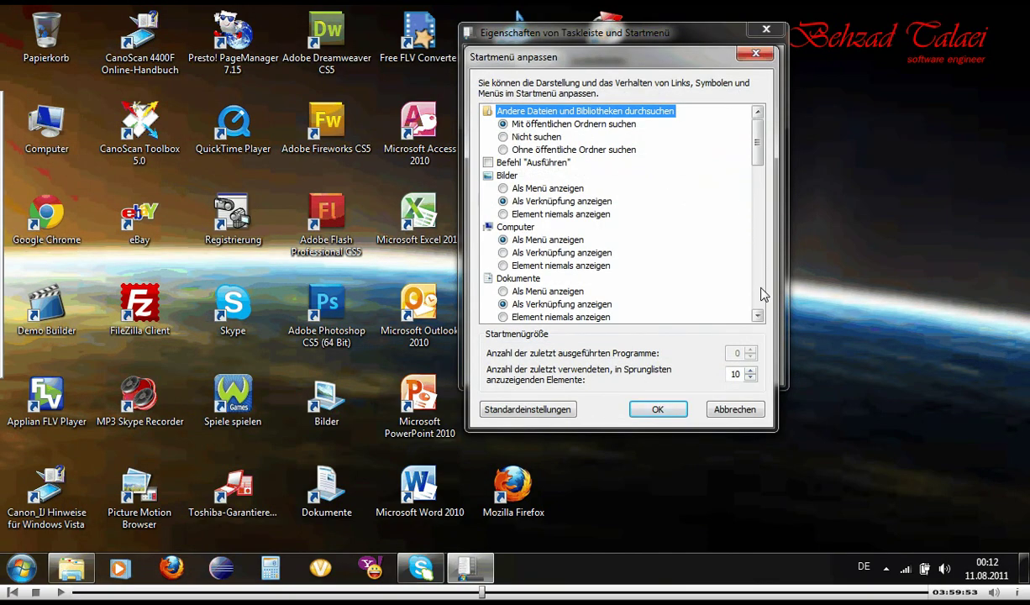
scroll(763, 294, down, 5)
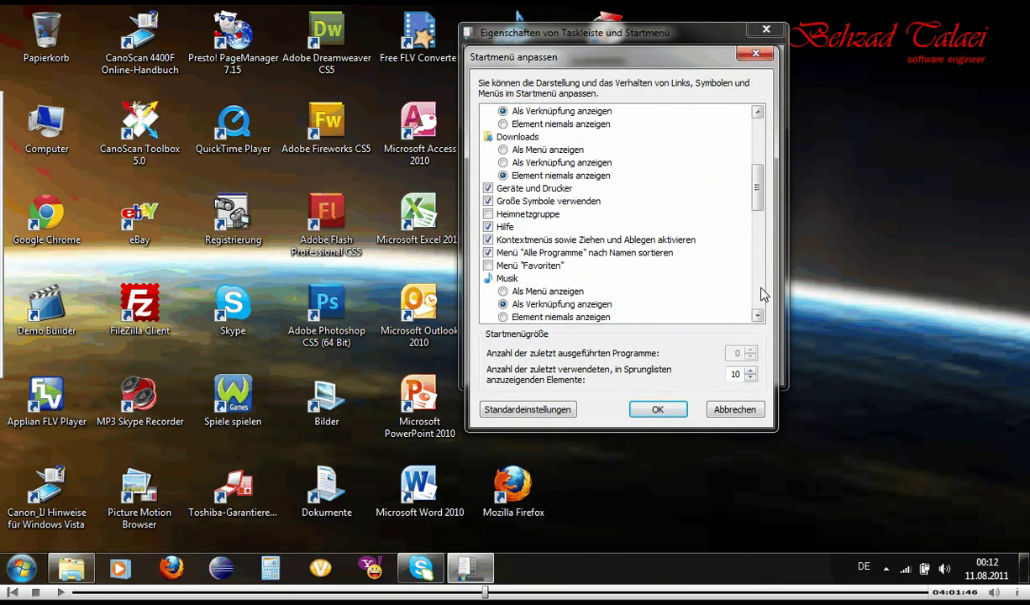
scroll(762, 294, down, 5)
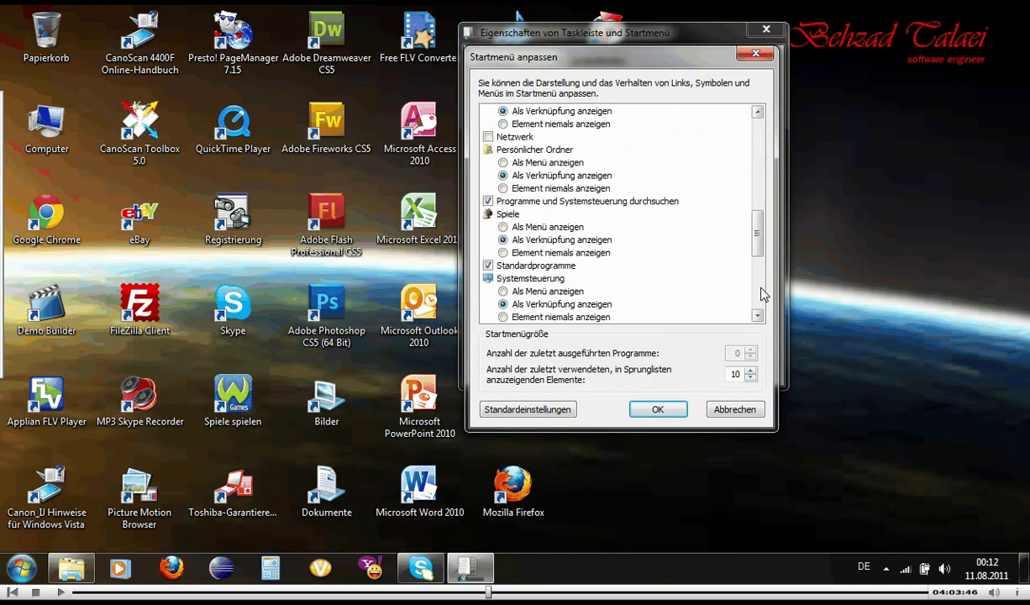
scroll(755, 147, up, 10)
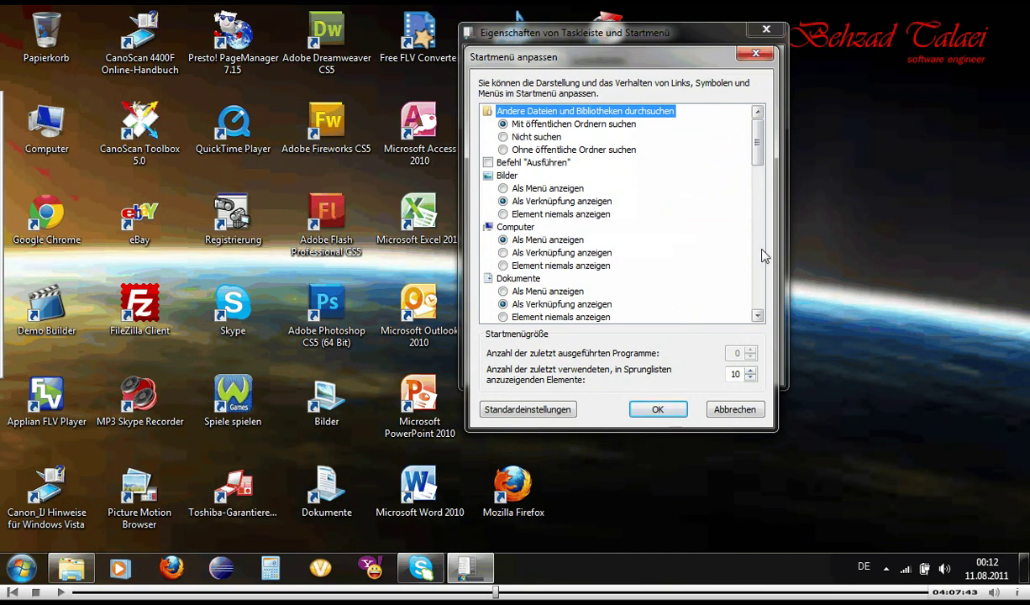
click(515, 228)
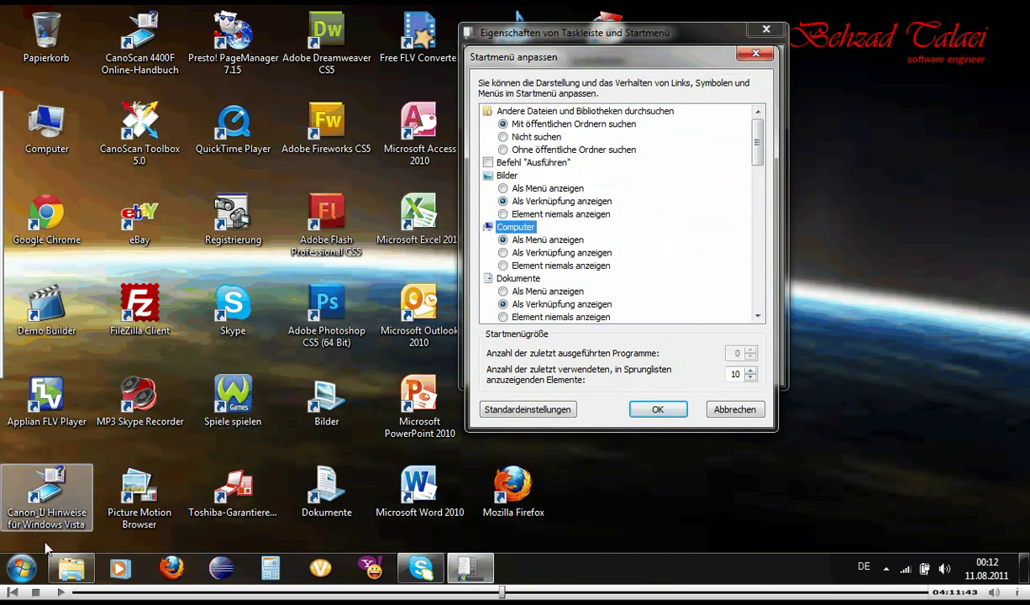
click(19, 571)
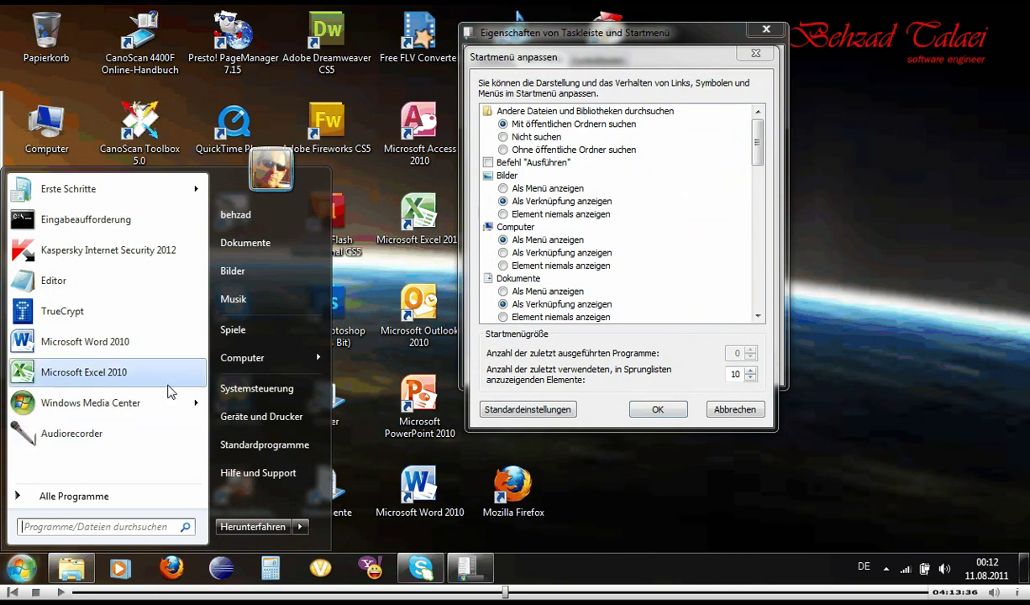
mouse_move(249, 359)
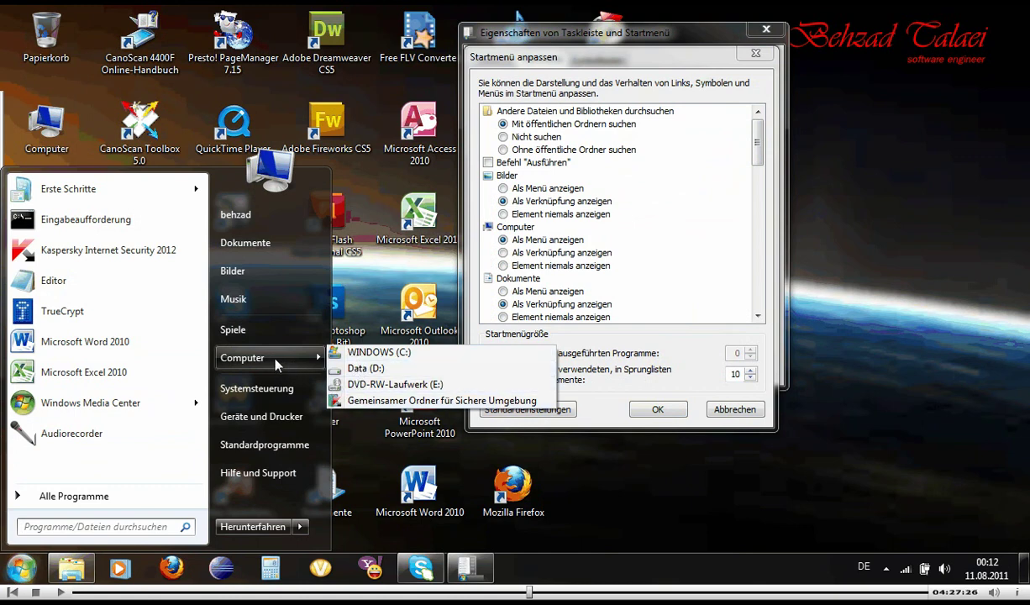
click(503, 253)
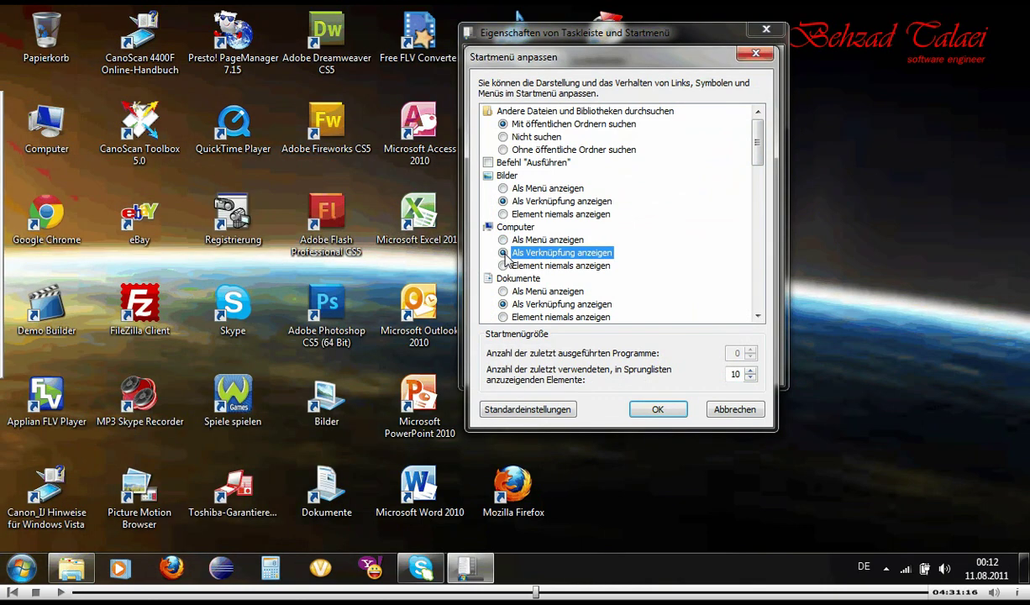
click(657, 411)
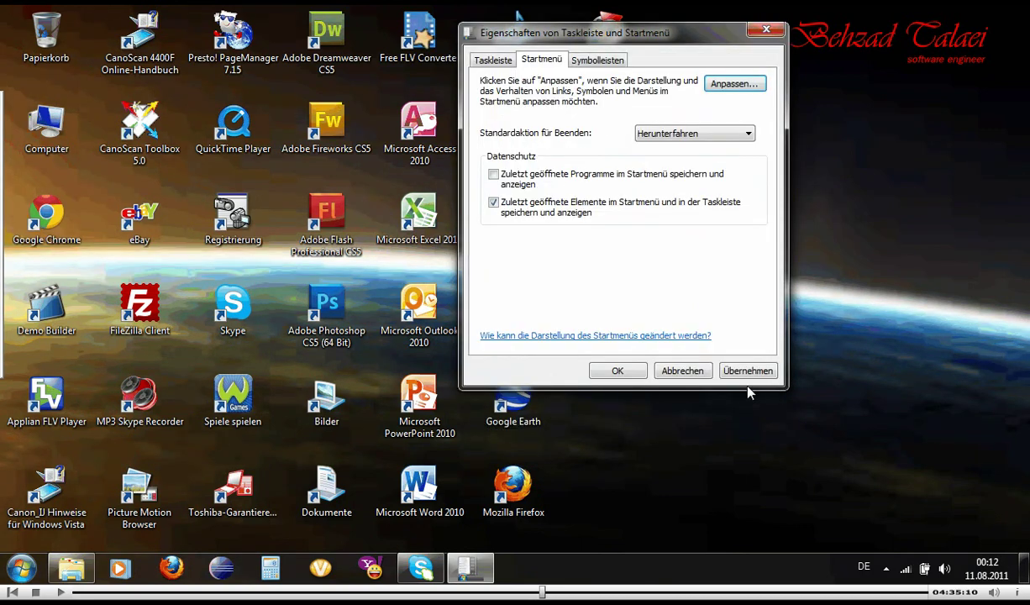
click(747, 371)
click(23, 568)
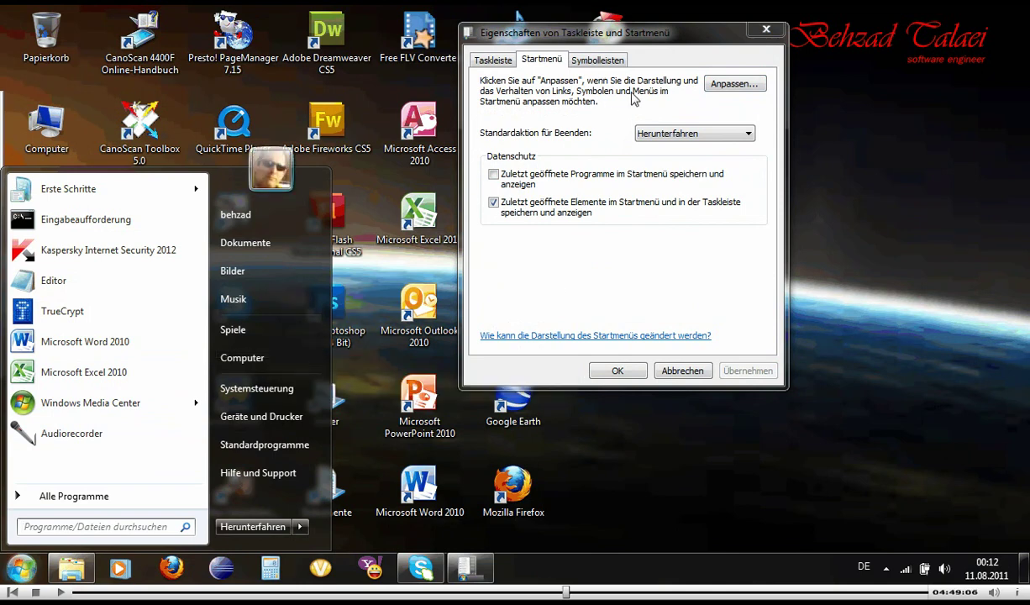
Step: Customize the Start menu so Spiele uses Als Menü anzeigen, apply the change, and expand the Spiele entry in the Start menu
click(731, 84)
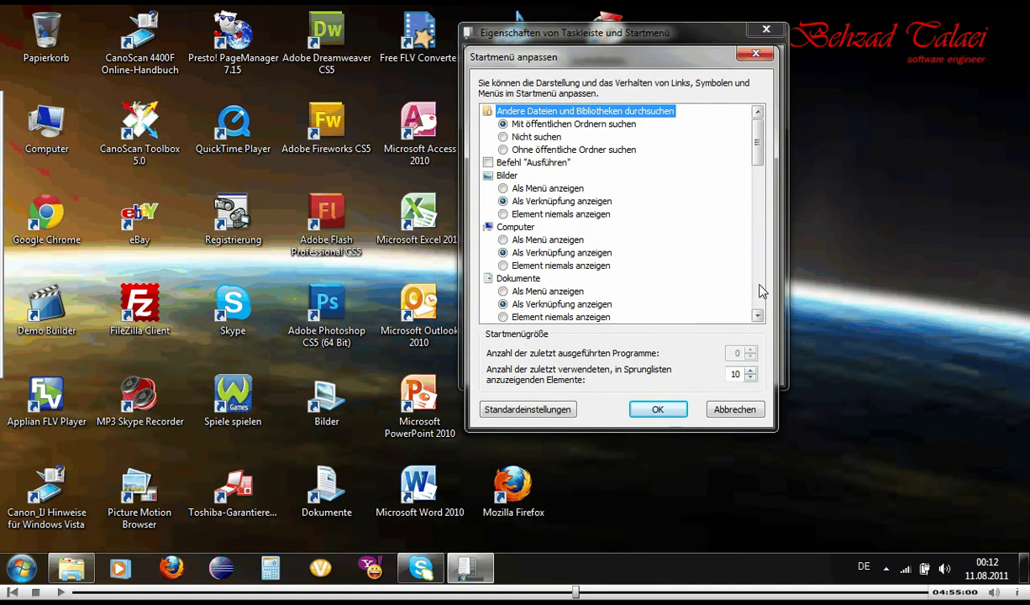
scroll(758, 288, down, 5)
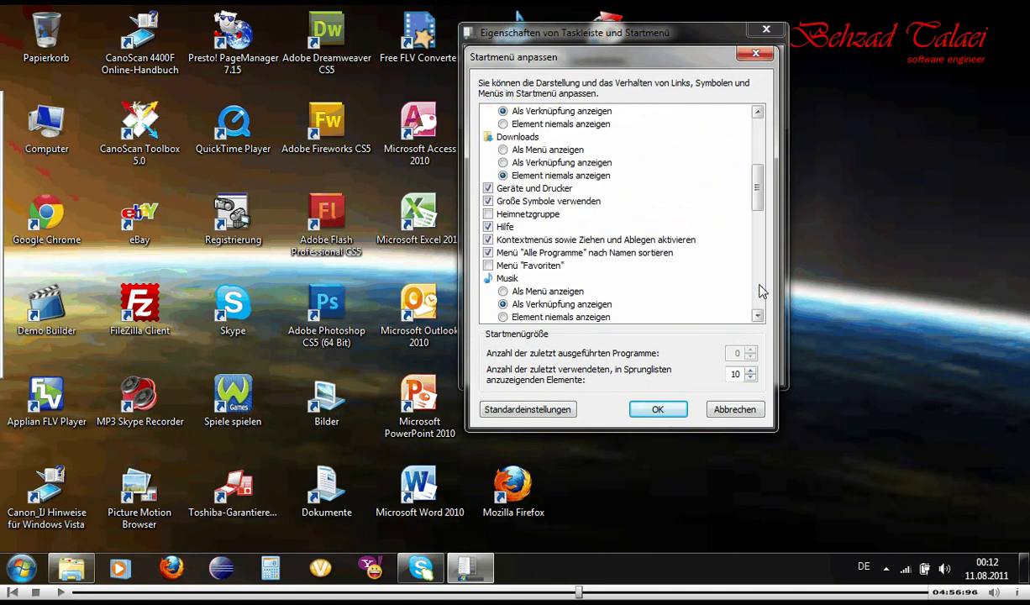
scroll(760, 290, down, 5)
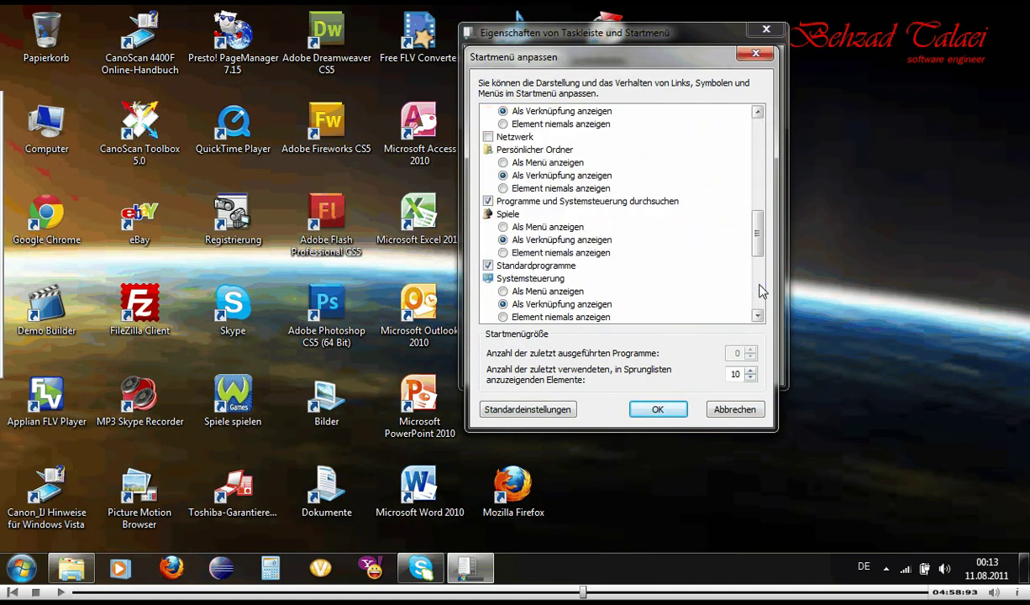
click(507, 215)
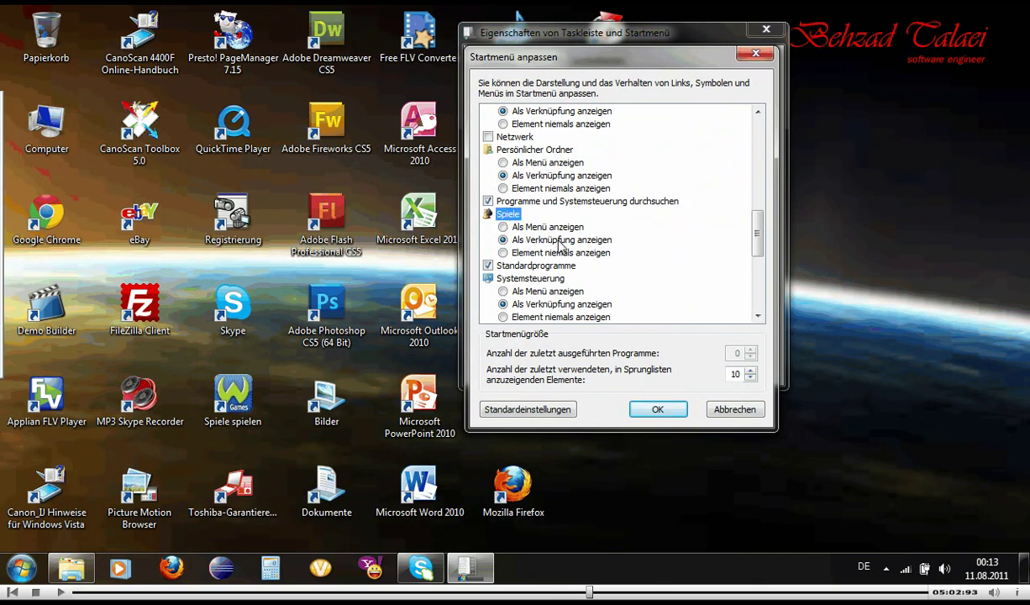
click(503, 227)
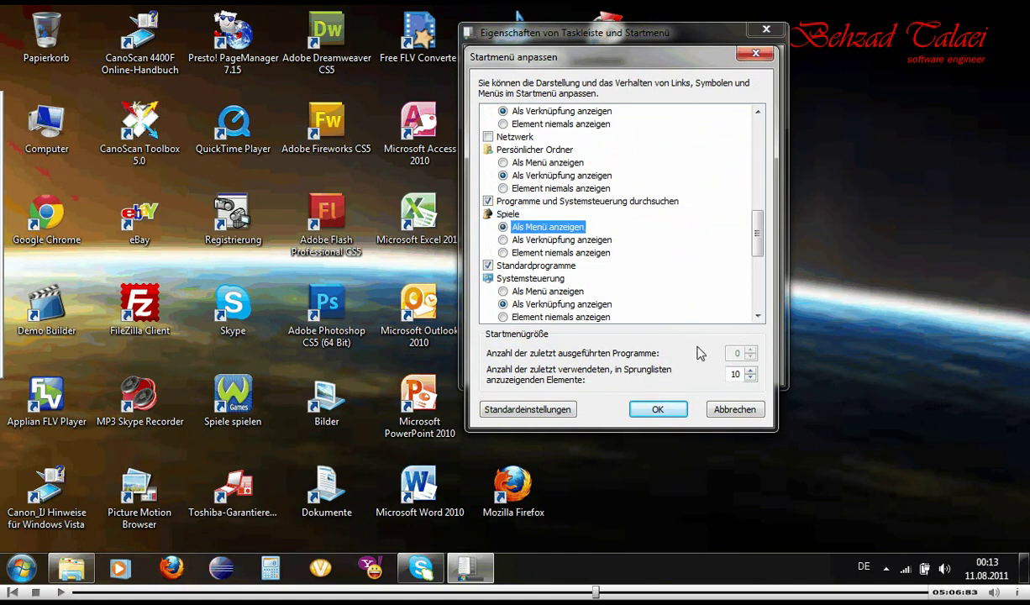
click(654, 411)
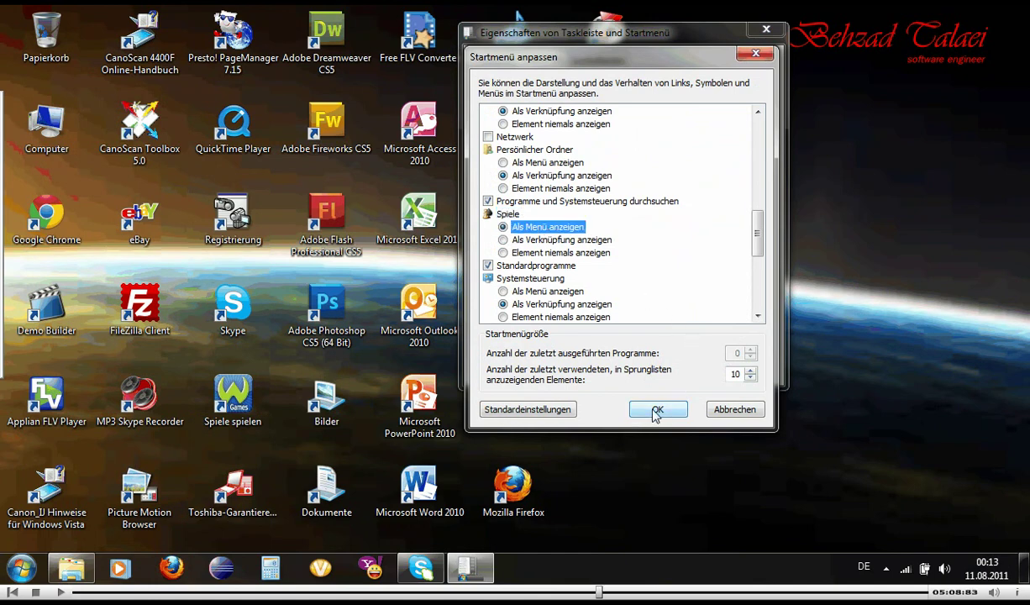
click(746, 371)
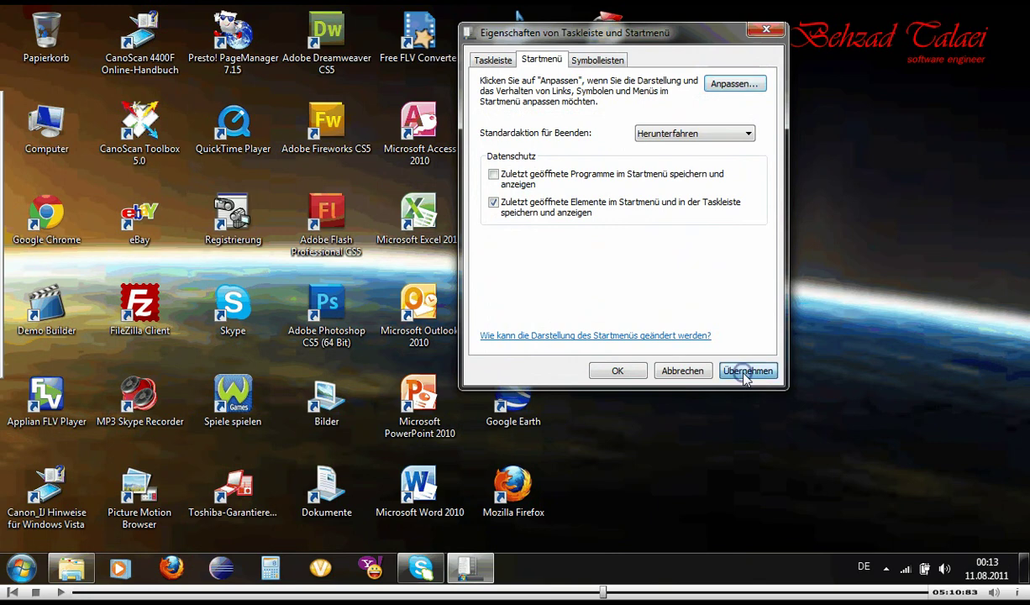
click(23, 569)
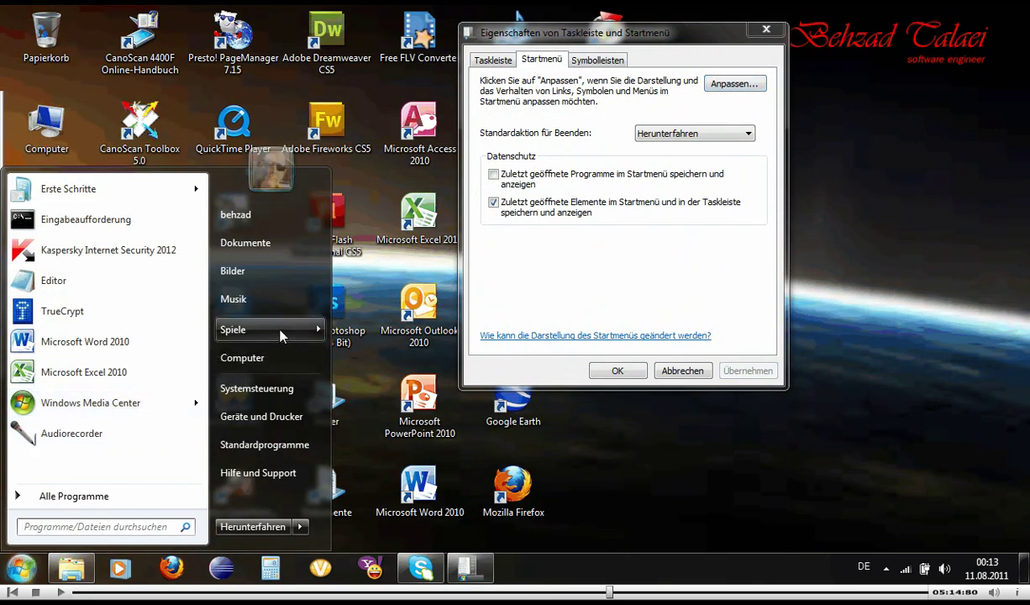
mouse_move(281, 336)
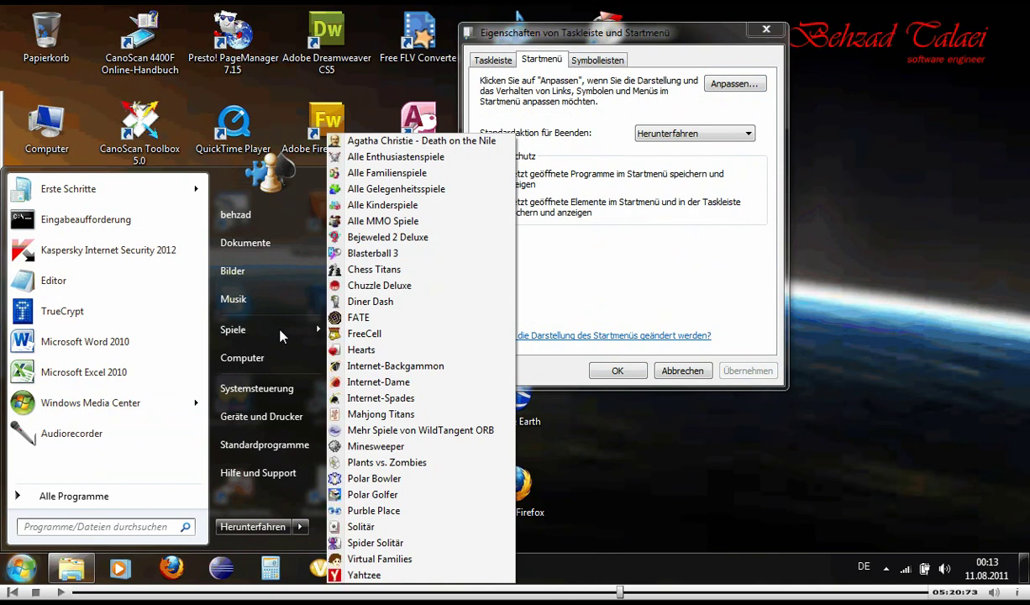
Step: Set Spiele back to Als Verknüpfung anzeigen in the Start menu customization and apply the change
click(596, 60)
click(537, 61)
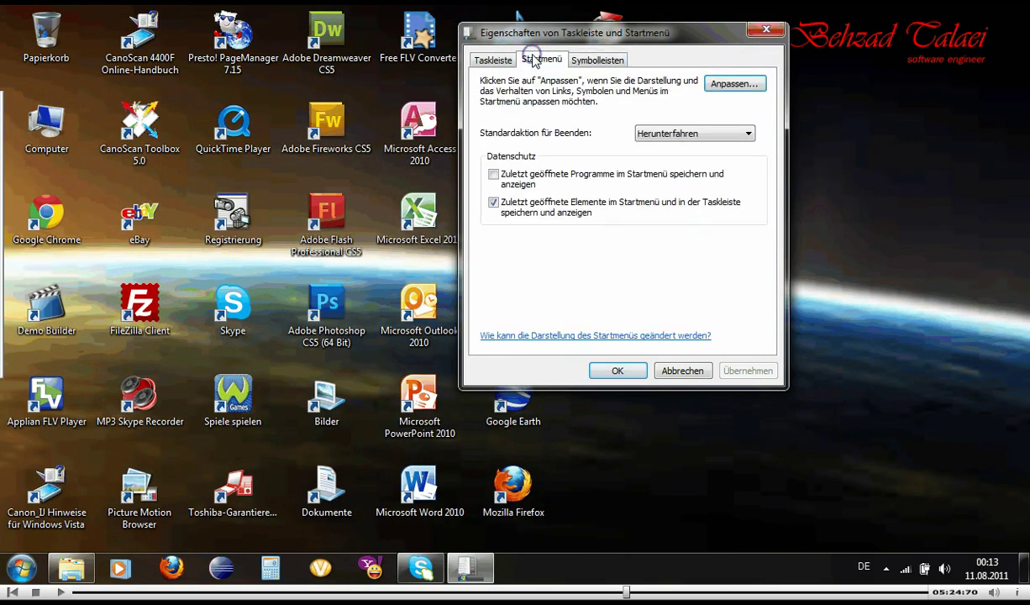
click(728, 83)
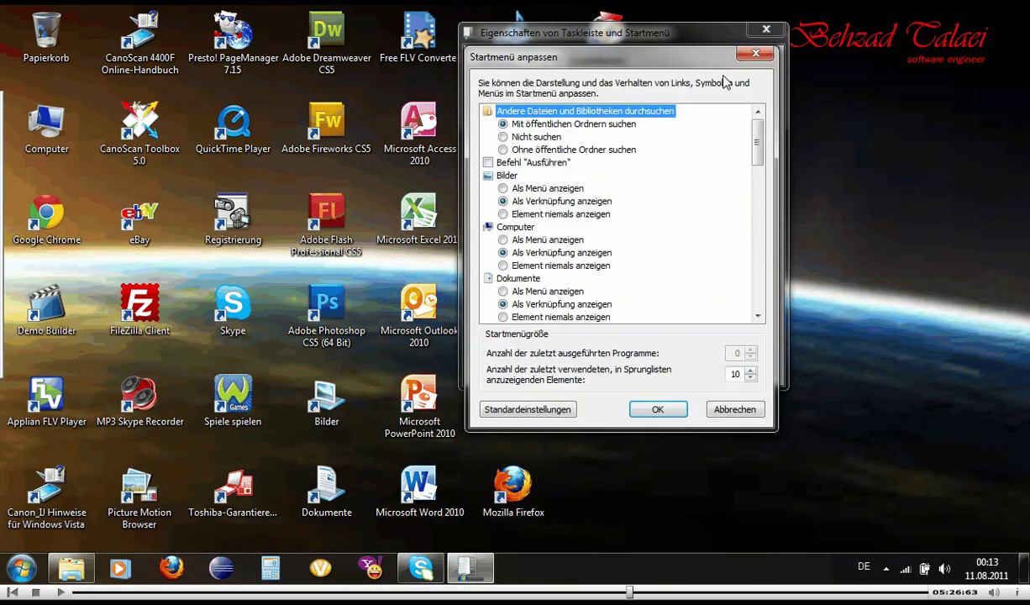
click(757, 298)
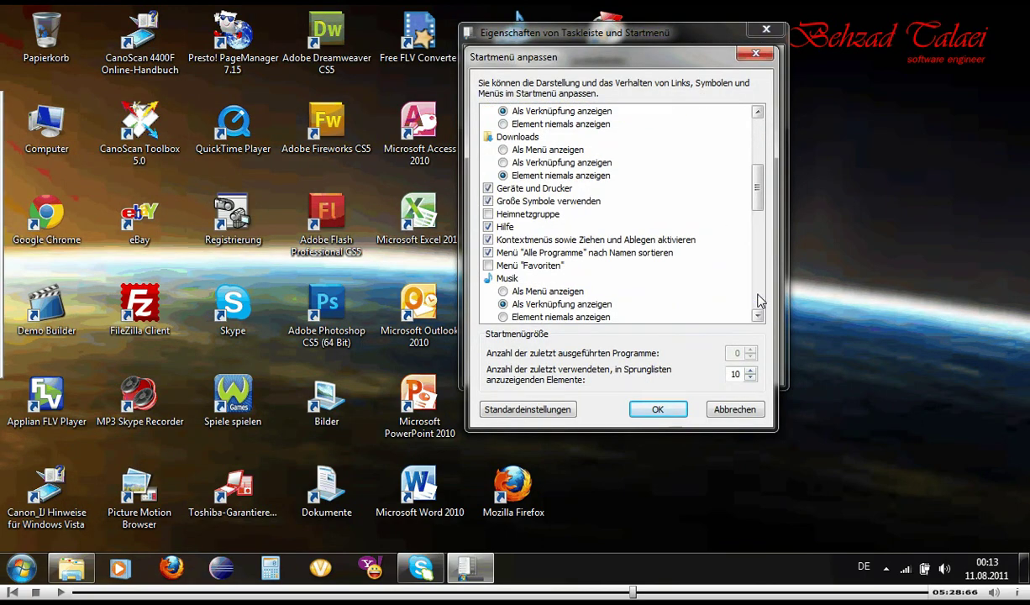
click(757, 298)
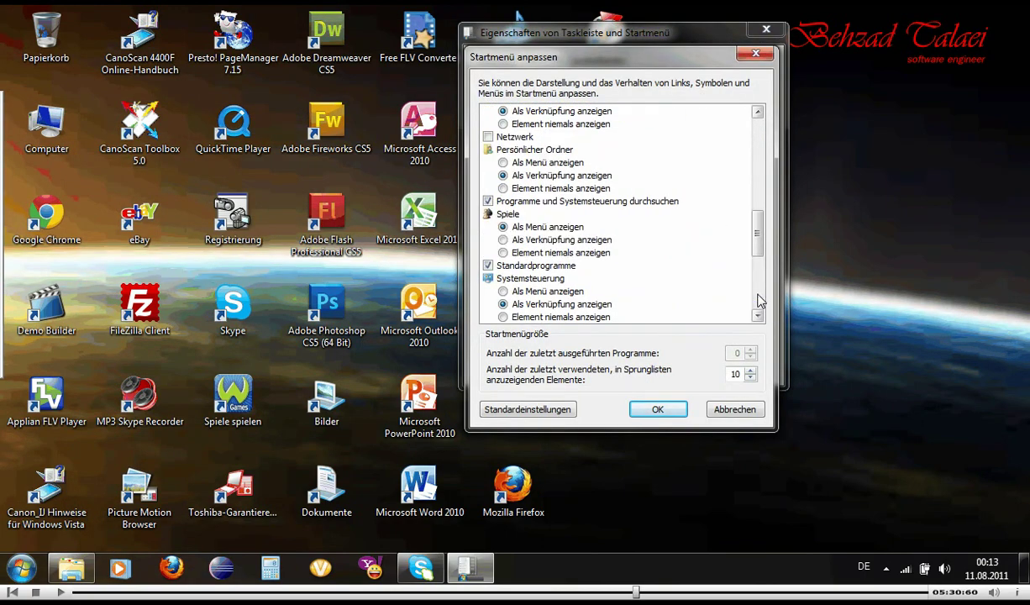
click(503, 240)
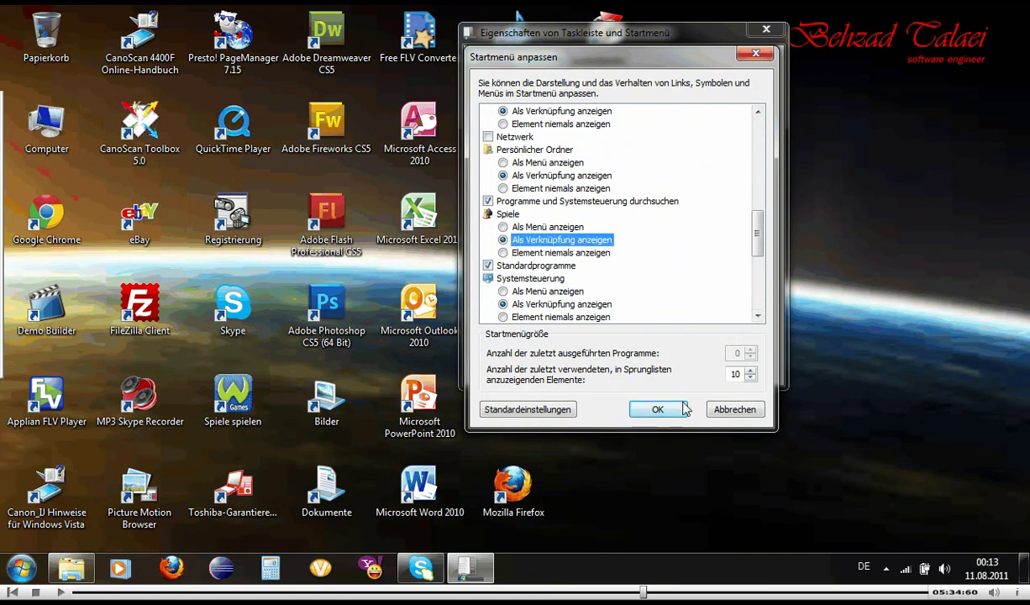
click(657, 409)
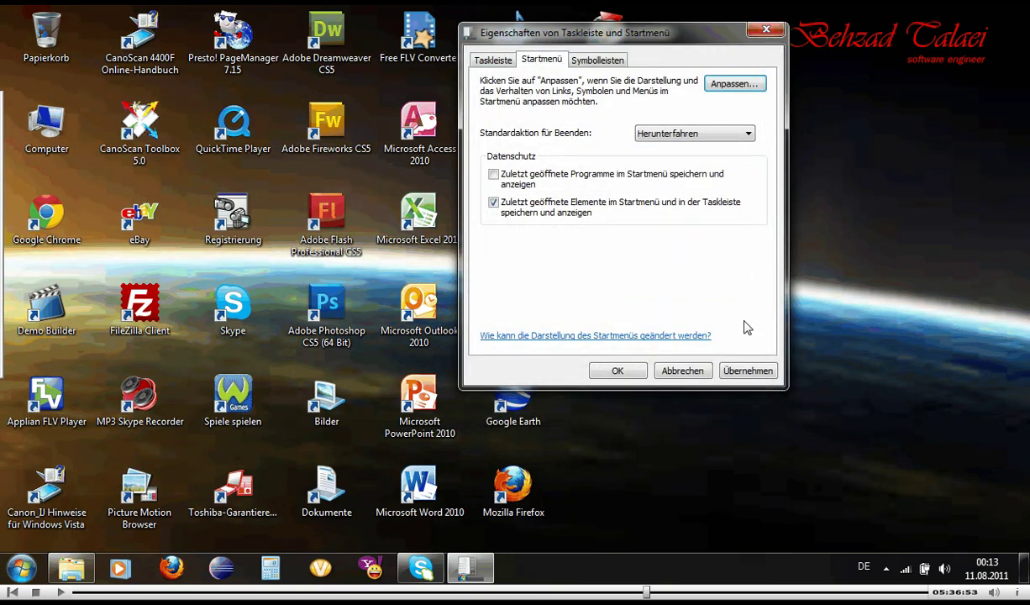
click(754, 370)
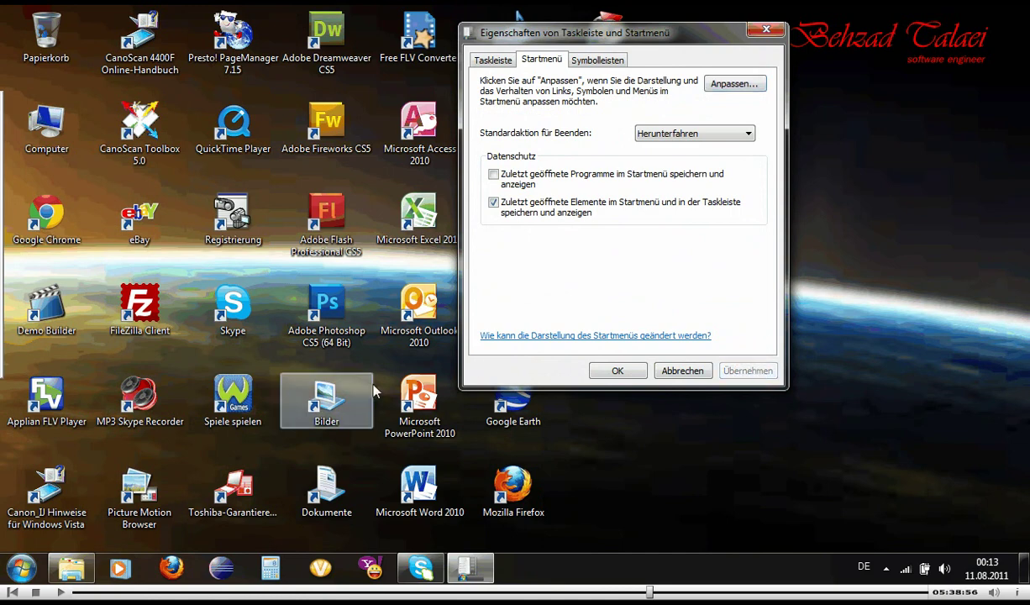
Step: Open Spiele from the Start menu to check how it behaves as a shortcut, and close its window
click(20, 569)
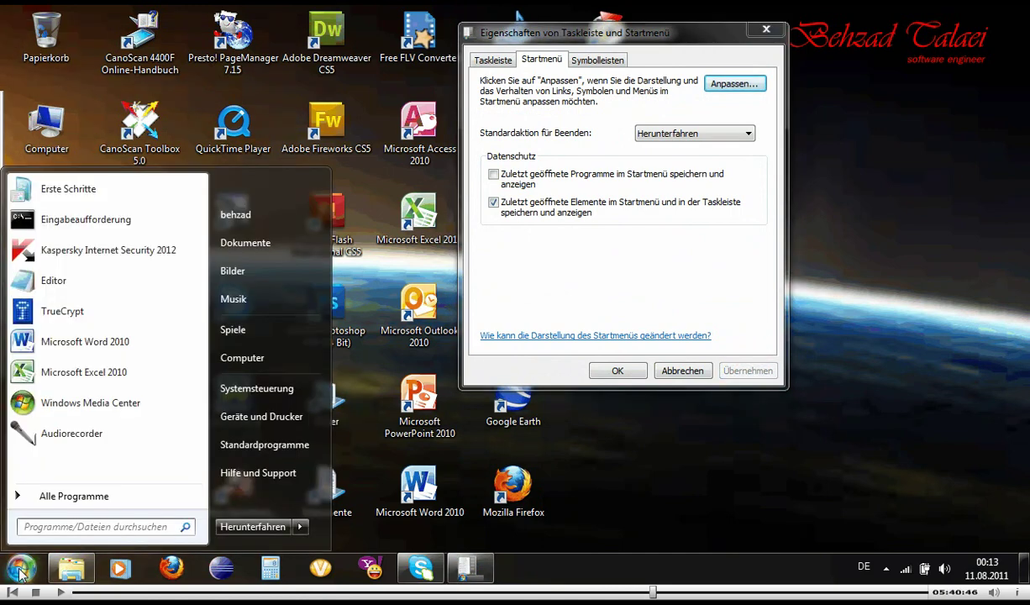
click(267, 332)
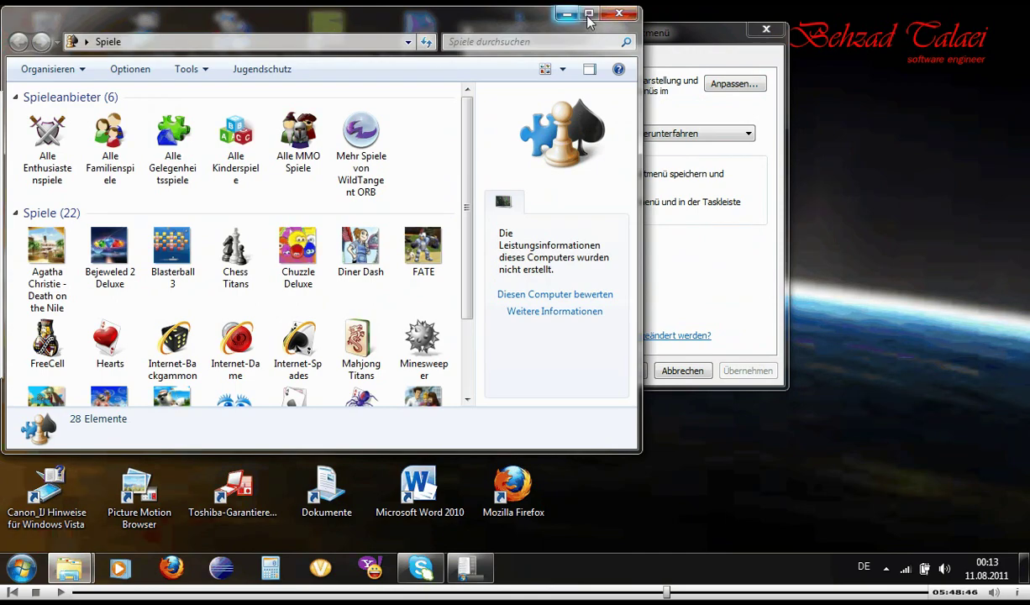
click(626, 15)
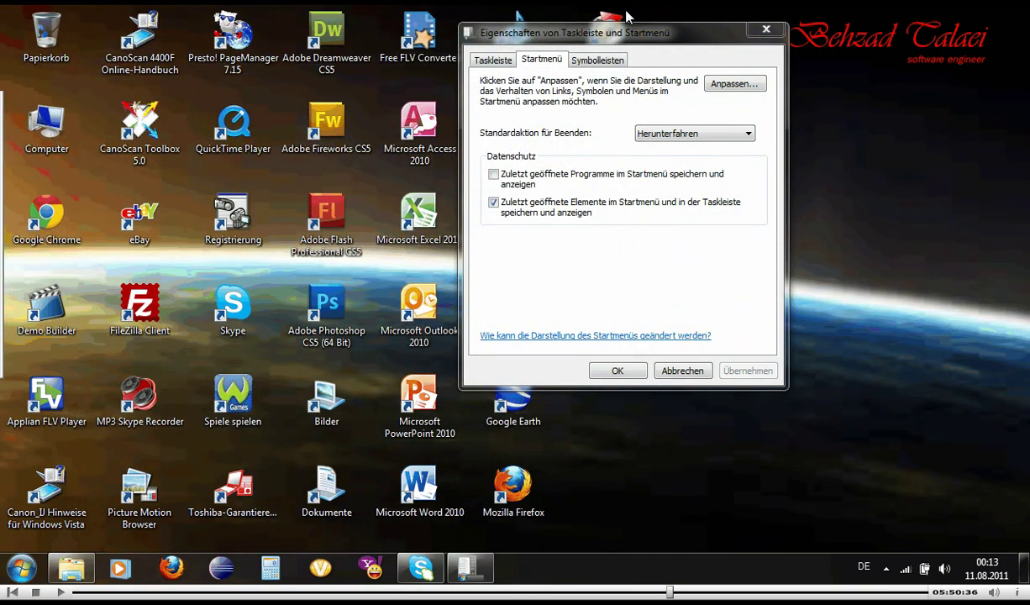
Step: Turn off Große Symbole verwenden in the Start menu customization, apply the change, and check the icon size in the Start menu
click(720, 85)
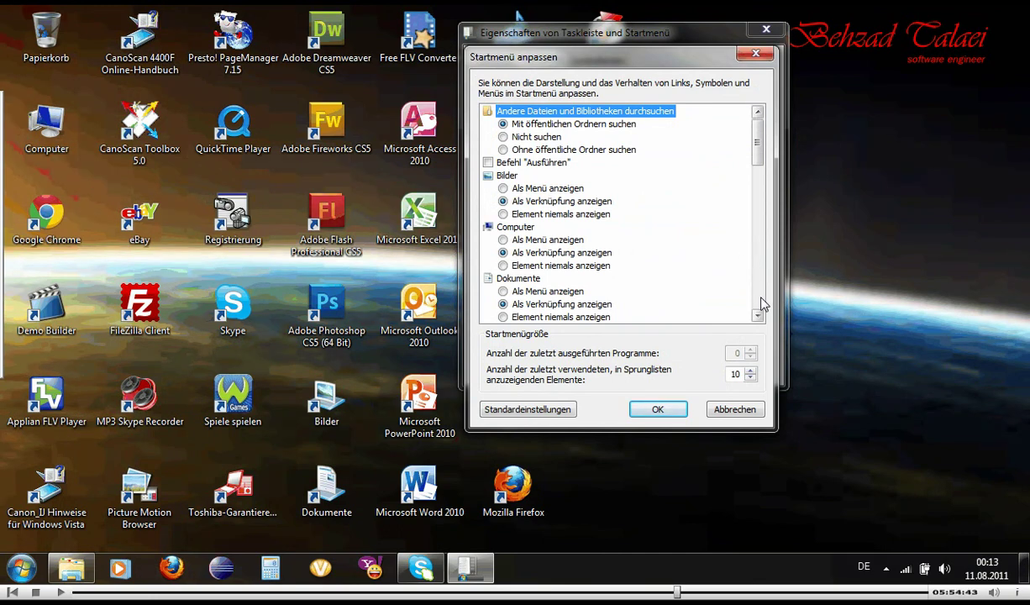
scroll(762, 304, down, 5)
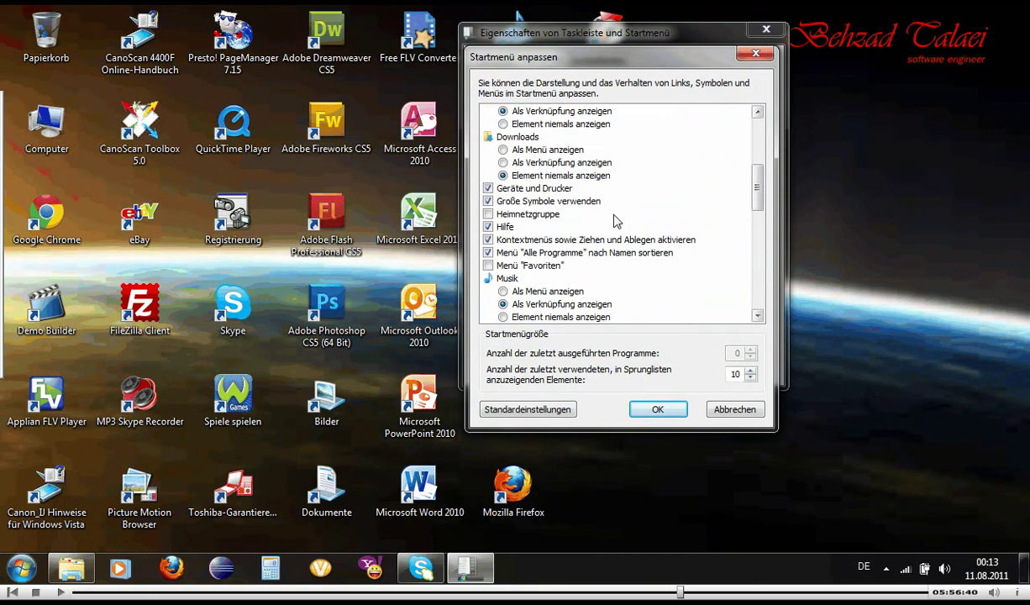
click(490, 202)
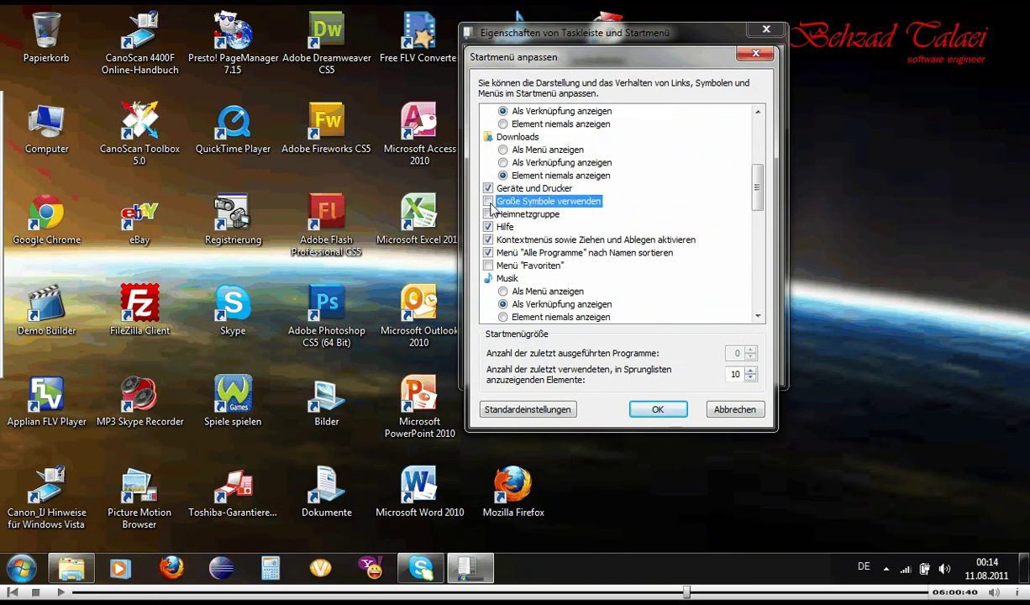
click(658, 409)
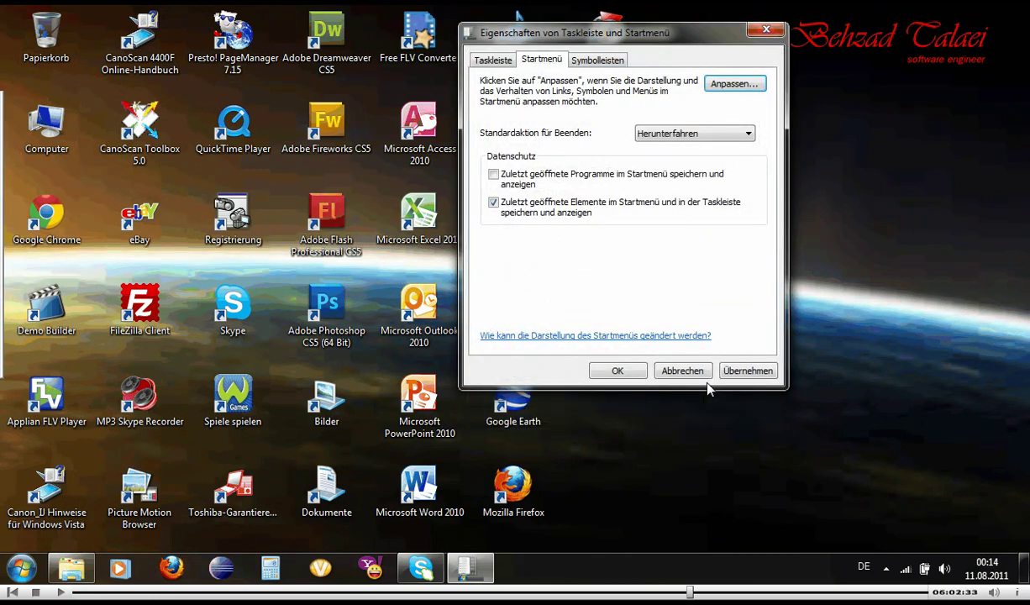
click(746, 370)
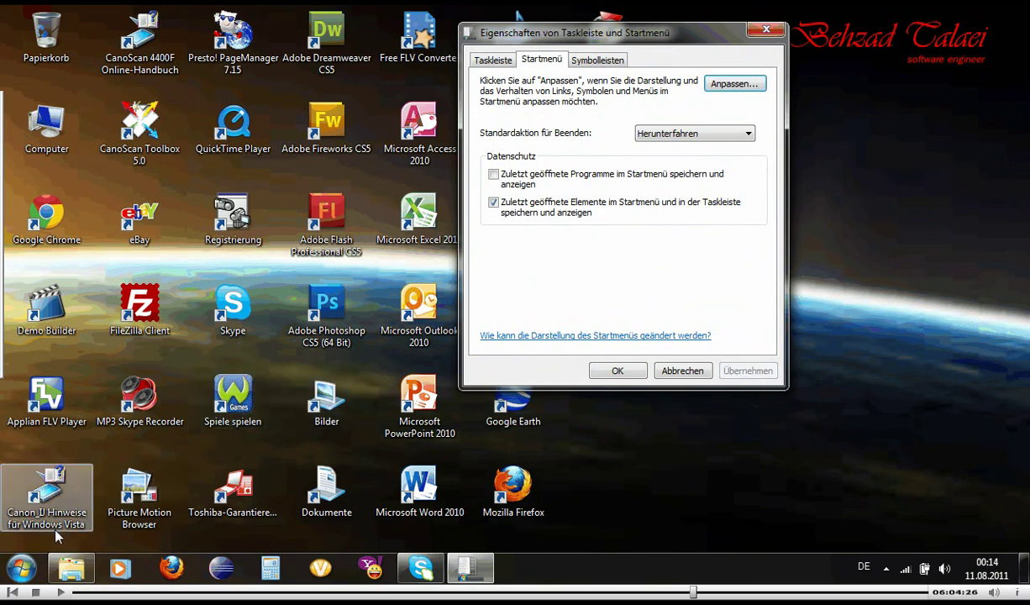
click(22, 566)
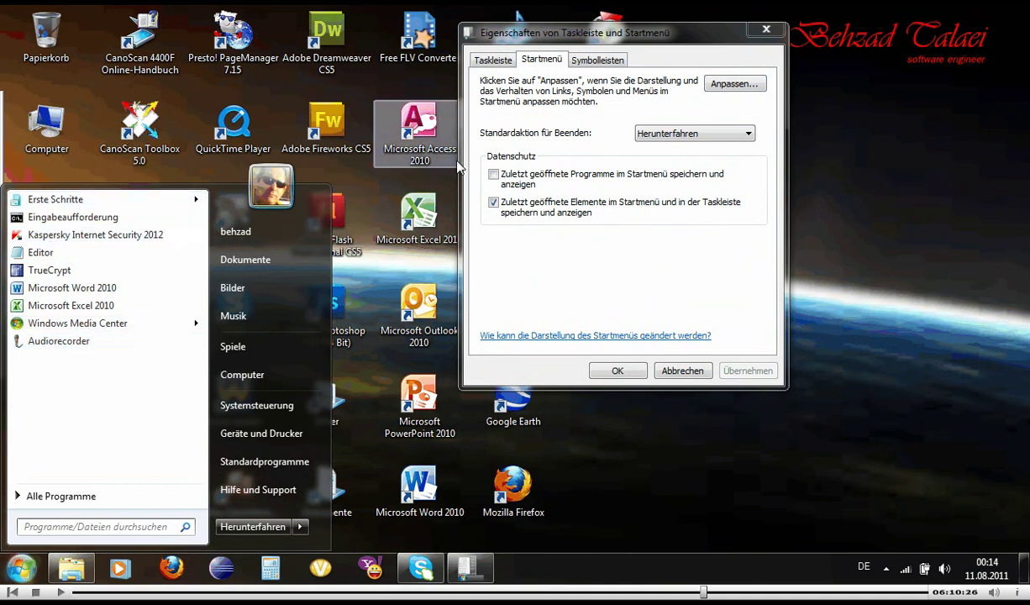
Step: Turn Große Symbole verwenden back on in the Start menu customization, apply it, and check the Start menu again
click(611, 60)
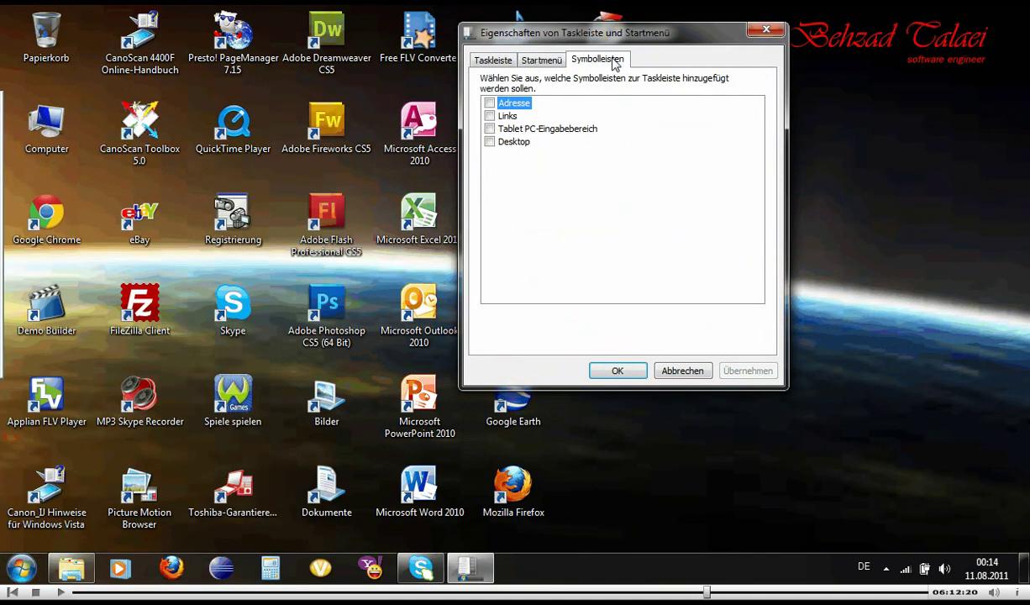
click(558, 66)
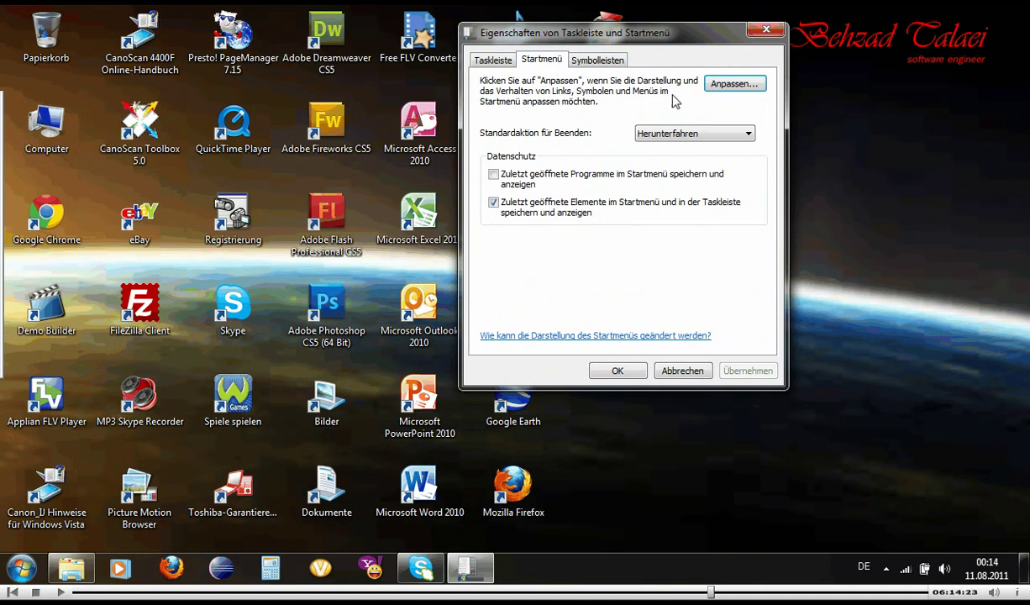
click(727, 84)
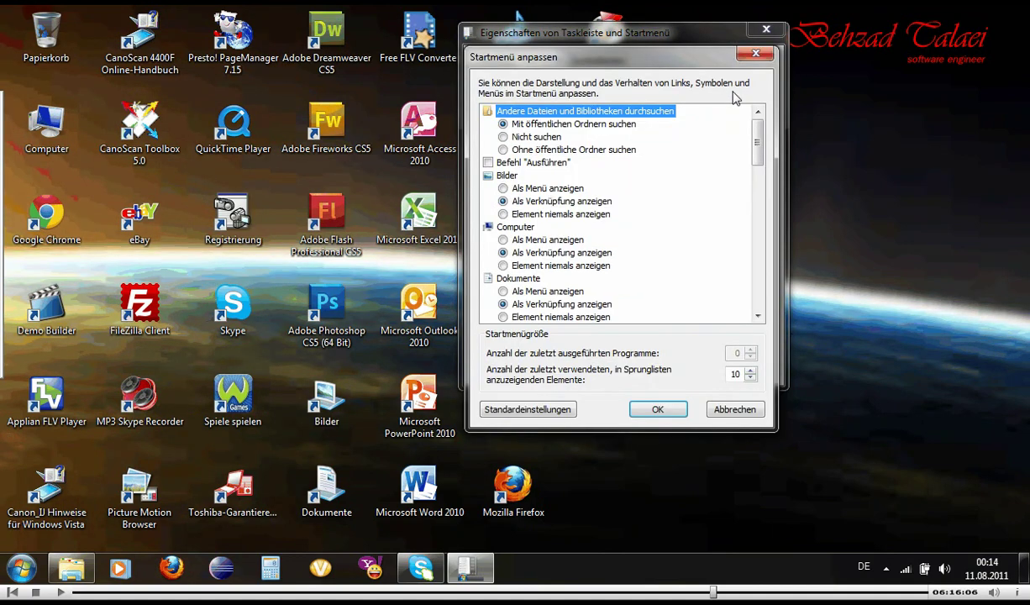
scroll(761, 292, down, 5)
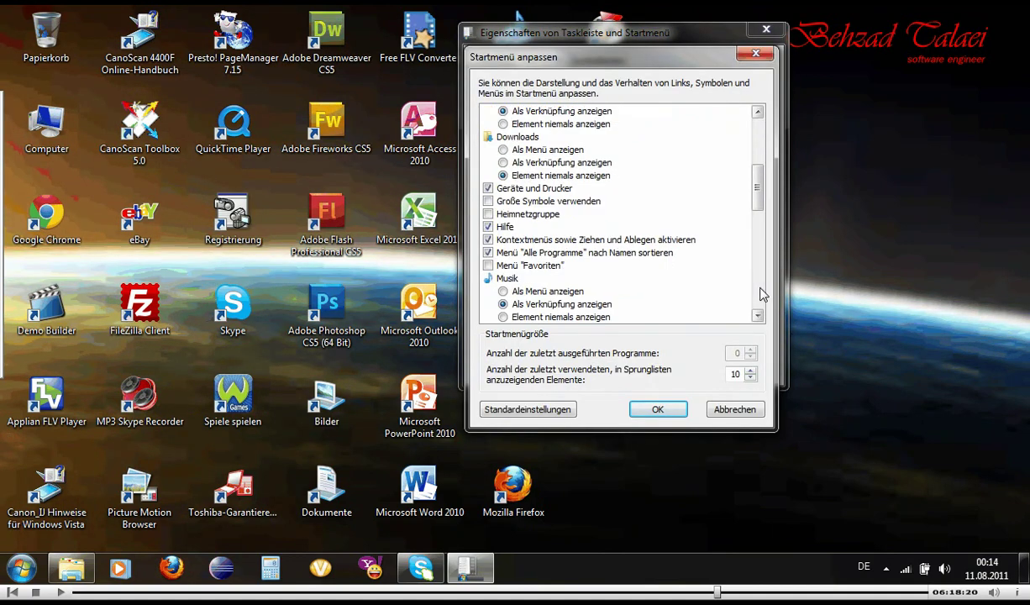
click(489, 201)
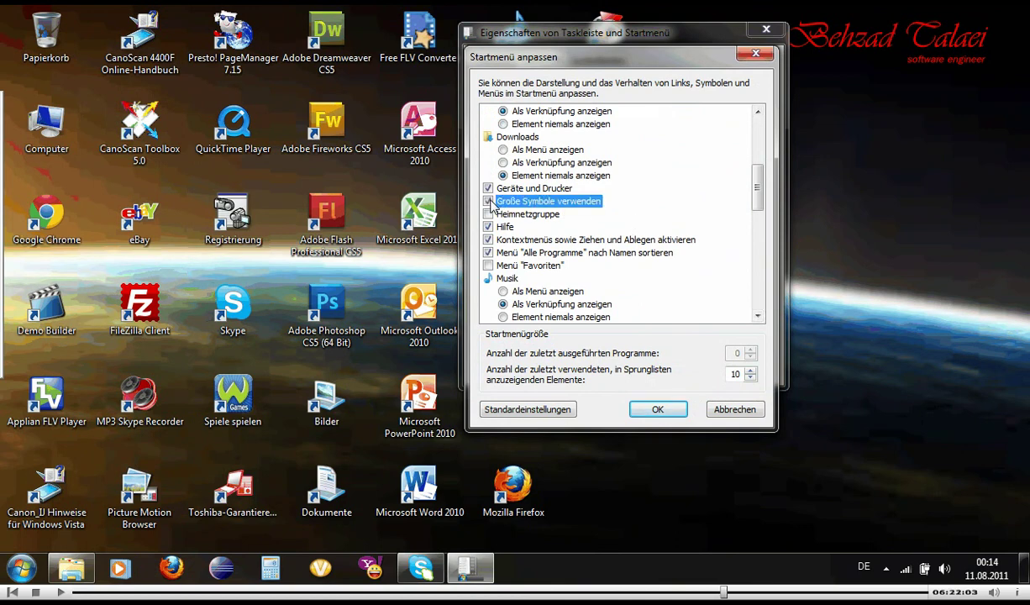
click(658, 410)
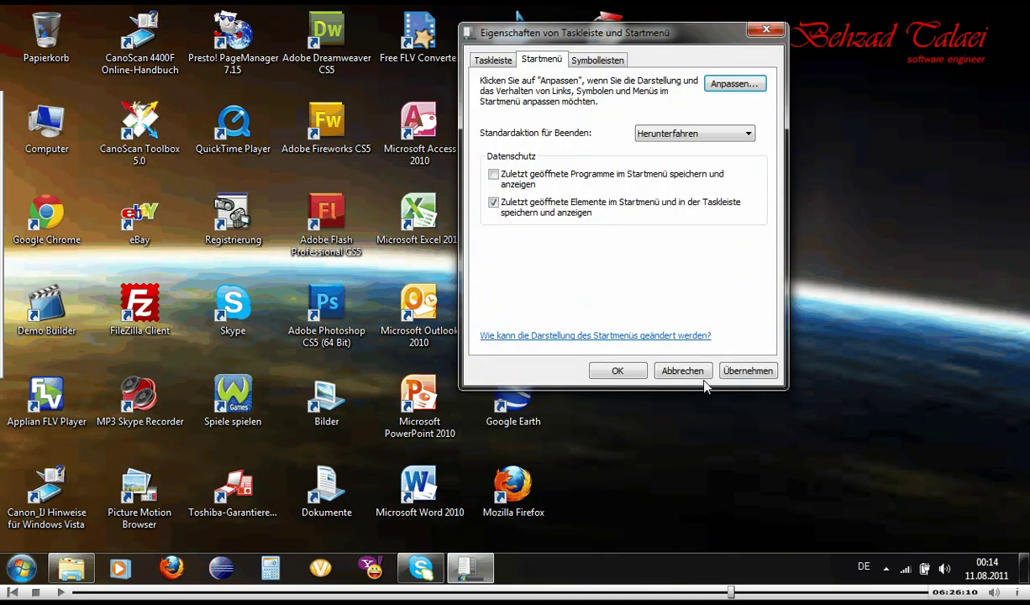
click(738, 371)
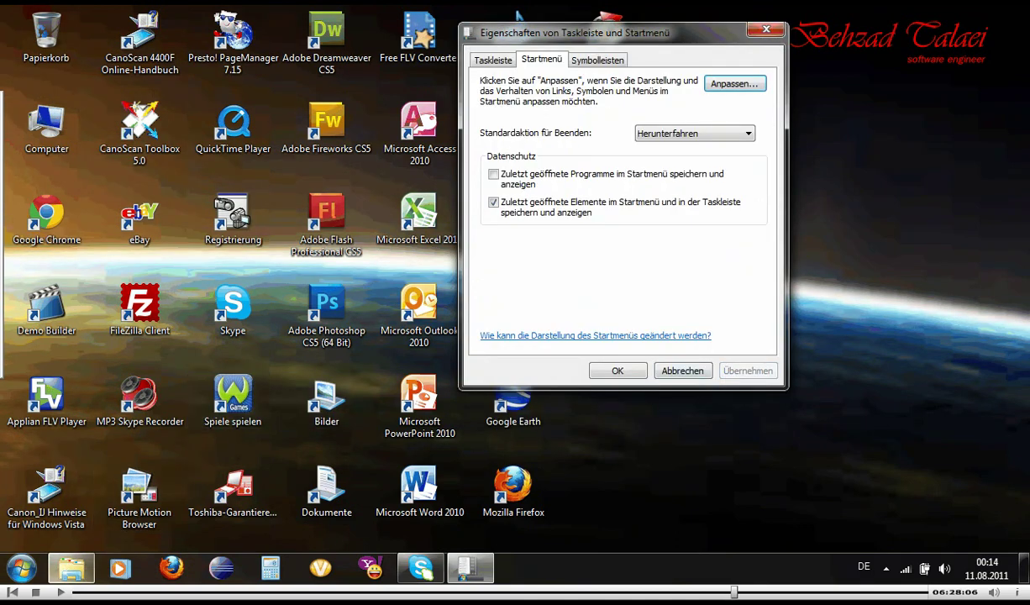
click(19, 572)
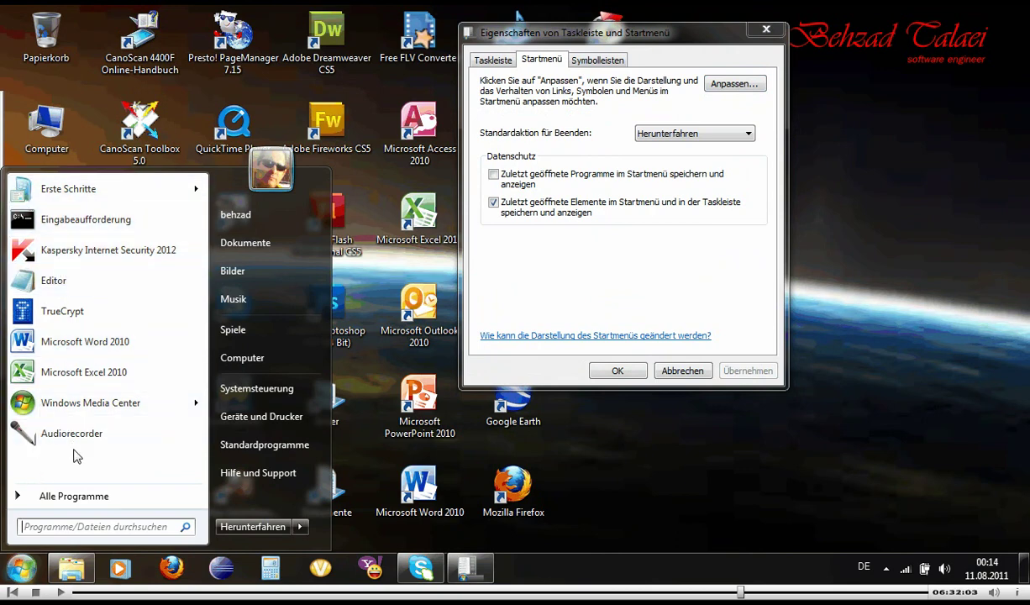
Step: Reopen the Start menu customization and review the remaining options down to Videos and Zuletzt installierte Programme hervorheben
click(732, 84)
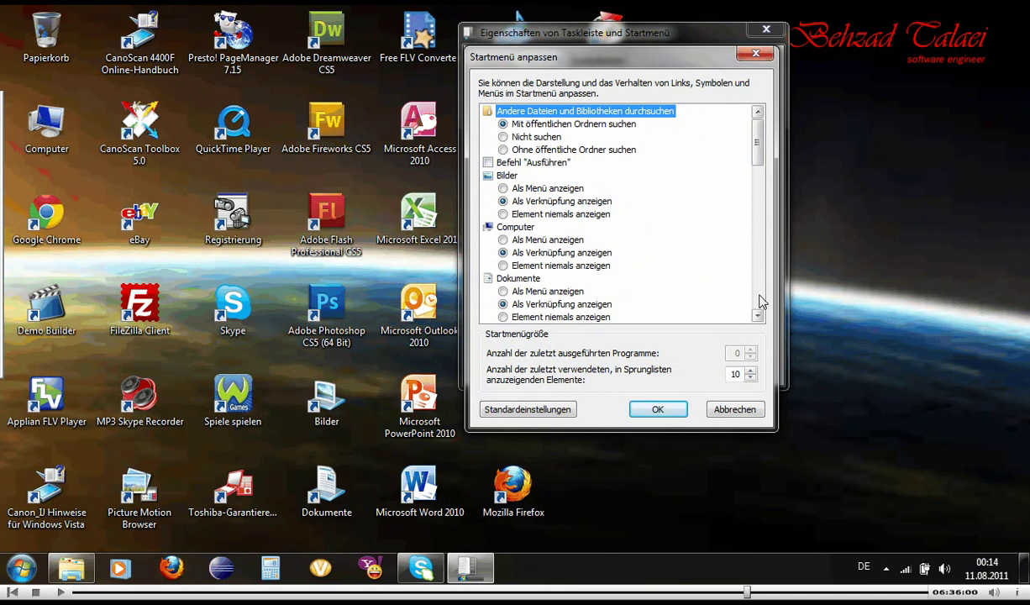
scroll(763, 296, down, 5)
scroll(762, 301, down, 5)
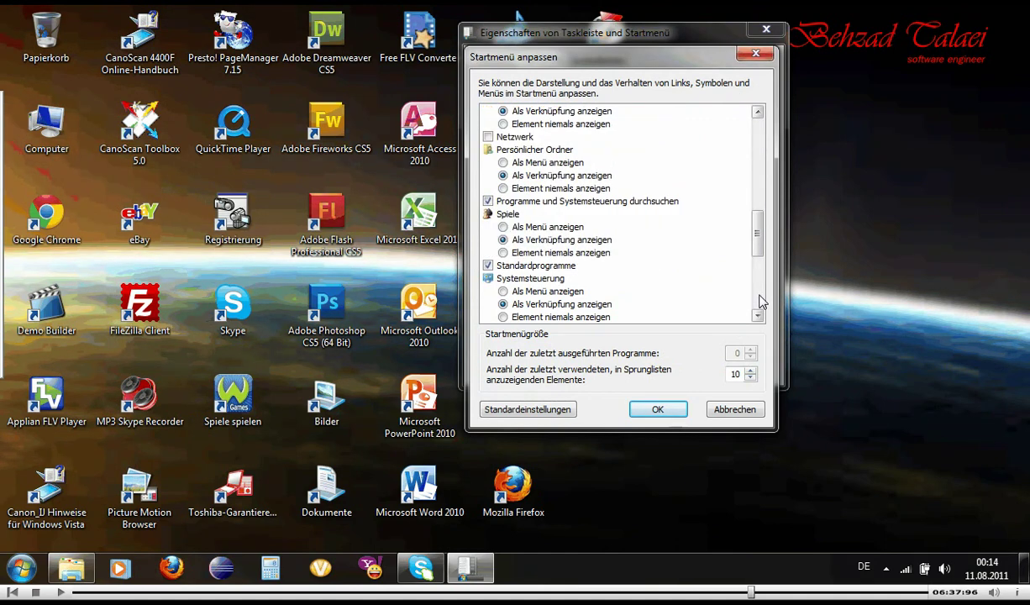
scroll(761, 301, down, 5)
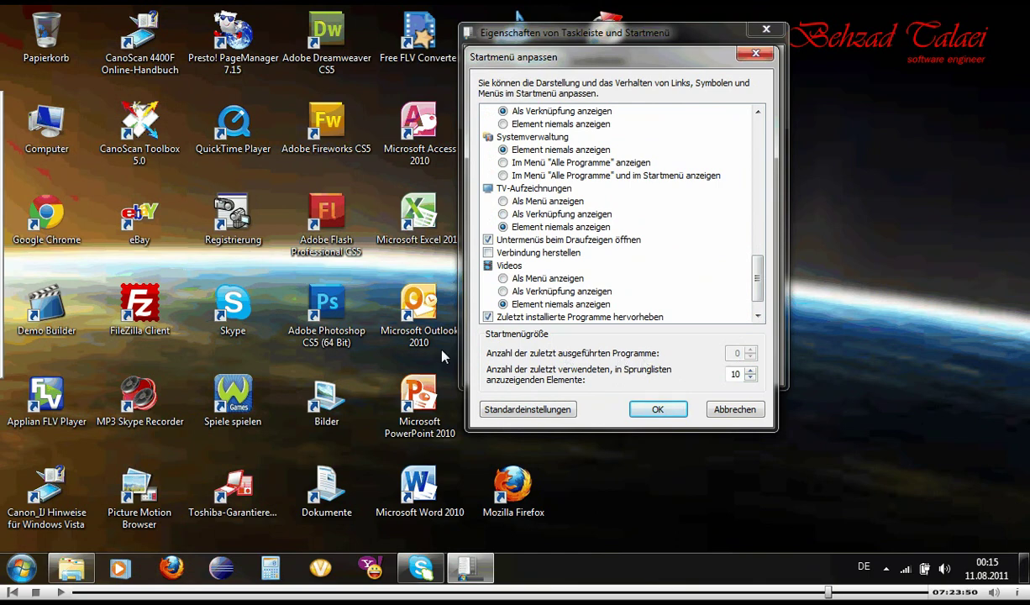
Step: View the Erste Schritte jump list in the Start menu and select the number of recent items shown in jump lists
click(15, 575)
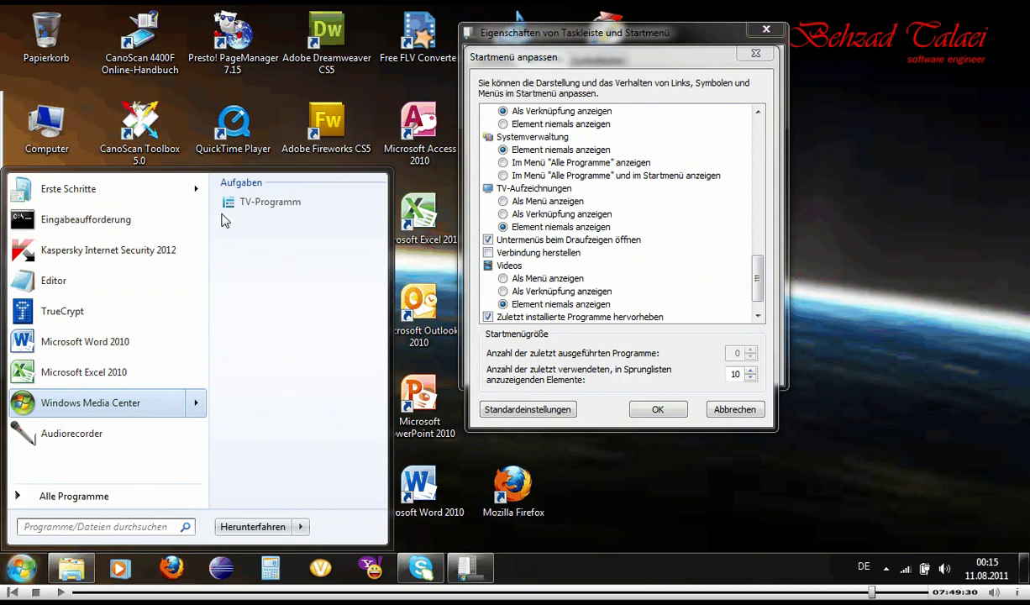
mouse_move(187, 195)
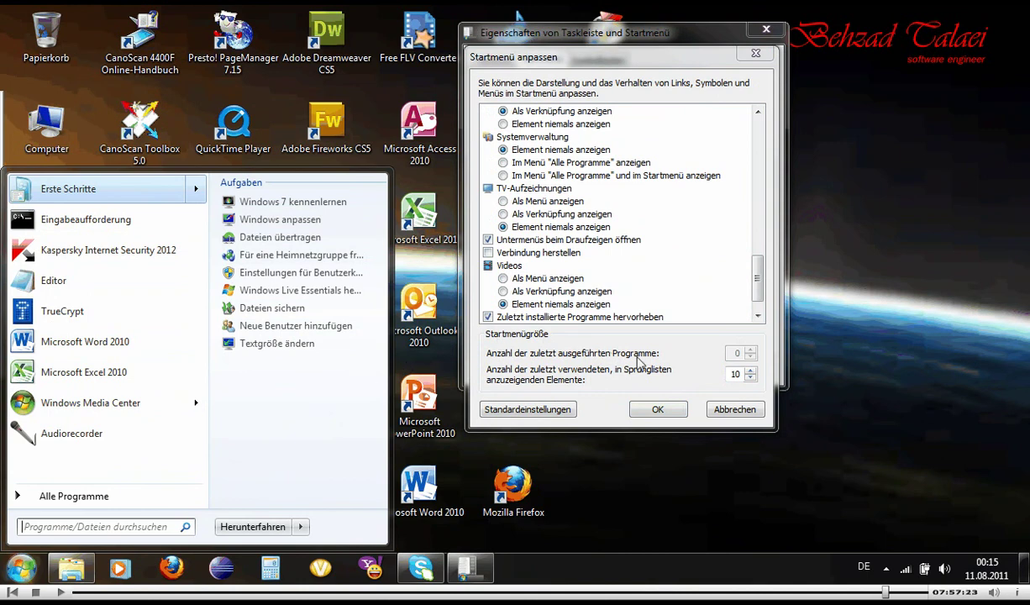
double_click(736, 373)
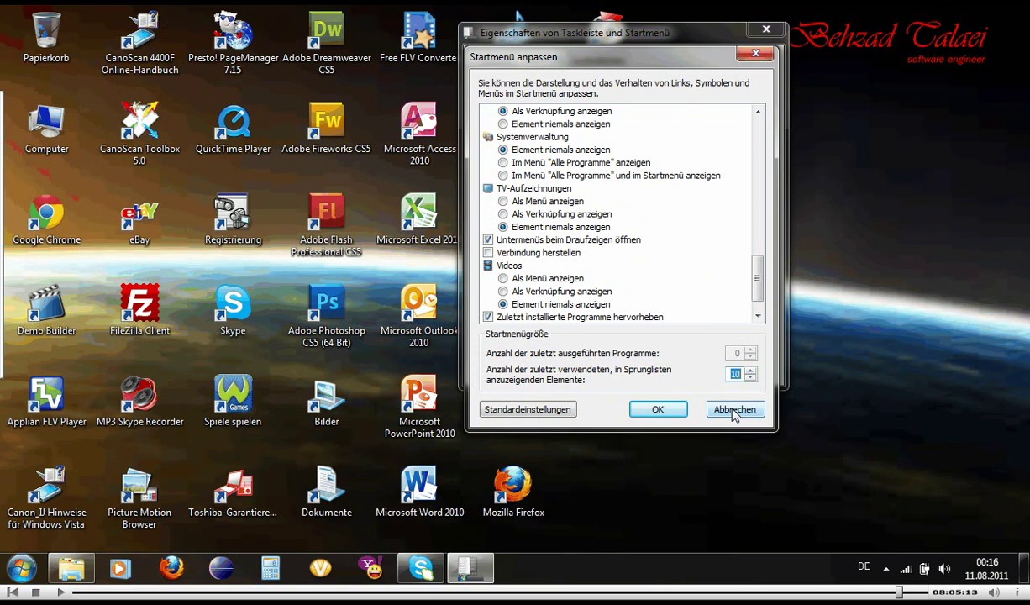
Step: Cancel the Start menu customization and close the taskbar and Start menu properties without saving
click(733, 410)
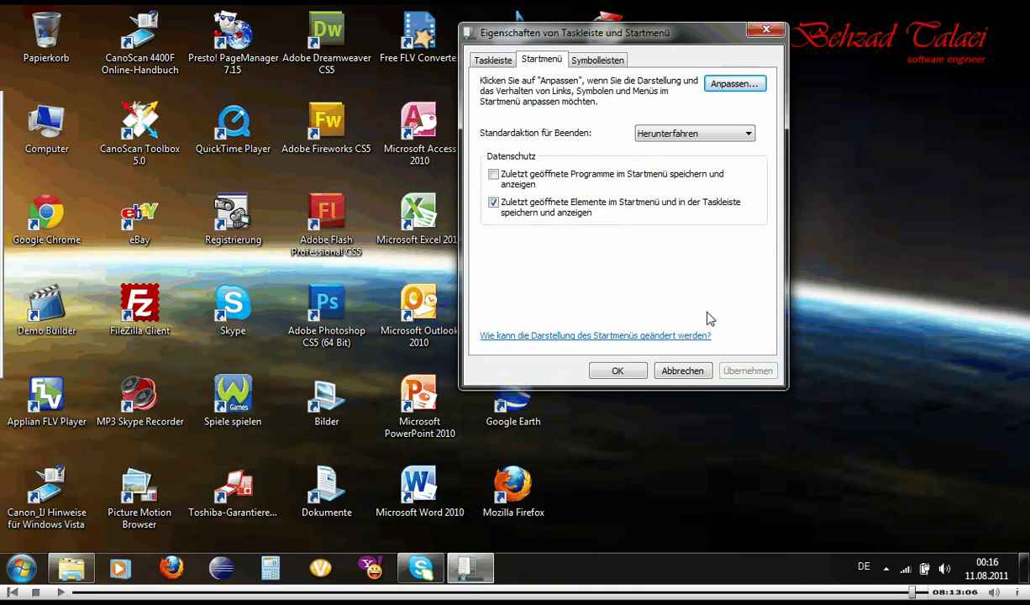
click(682, 370)
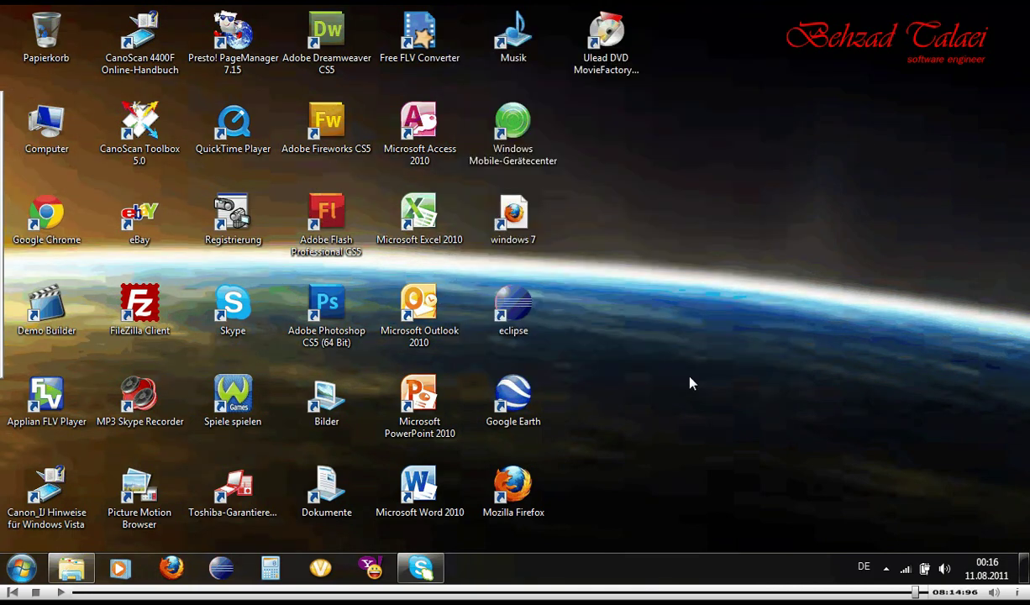